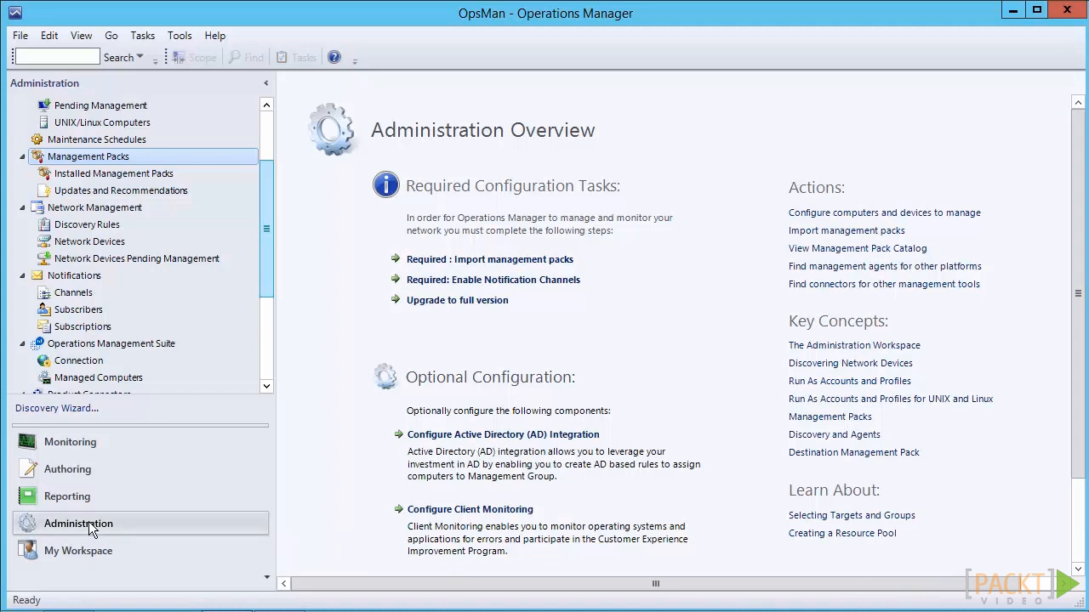
scroll(92, 529, up, 2)
scroll(92, 529, down, 1)
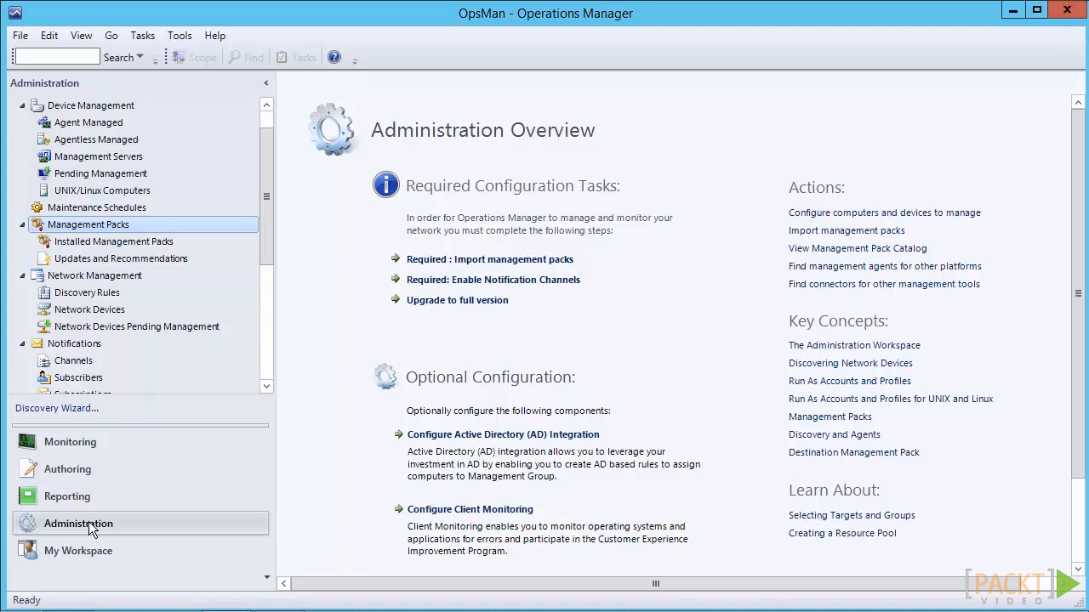
key(shift+F10)
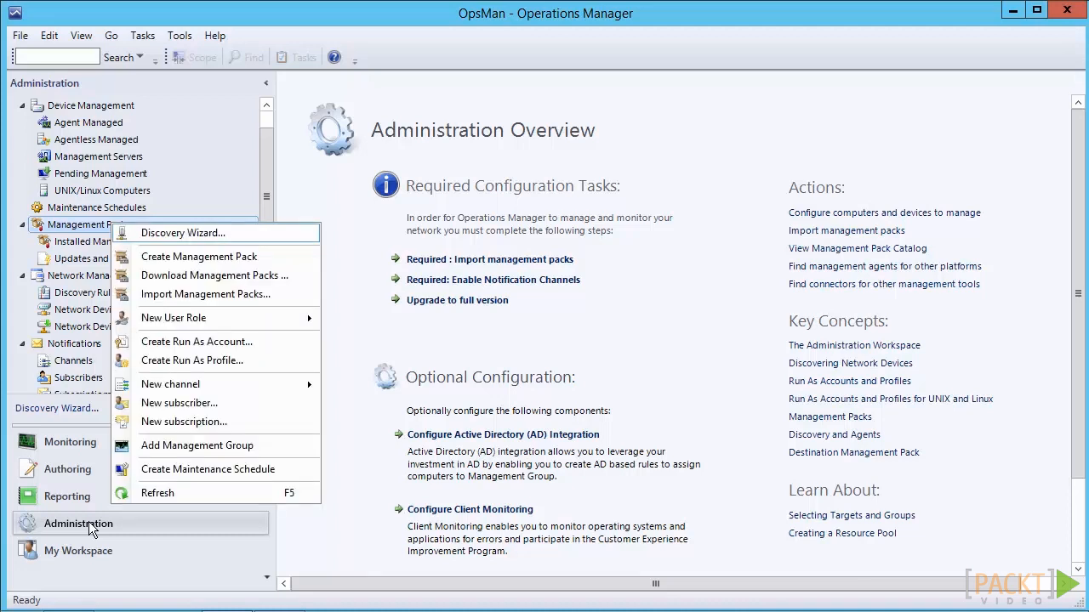
key(Down)
key(Down)
key(Up)
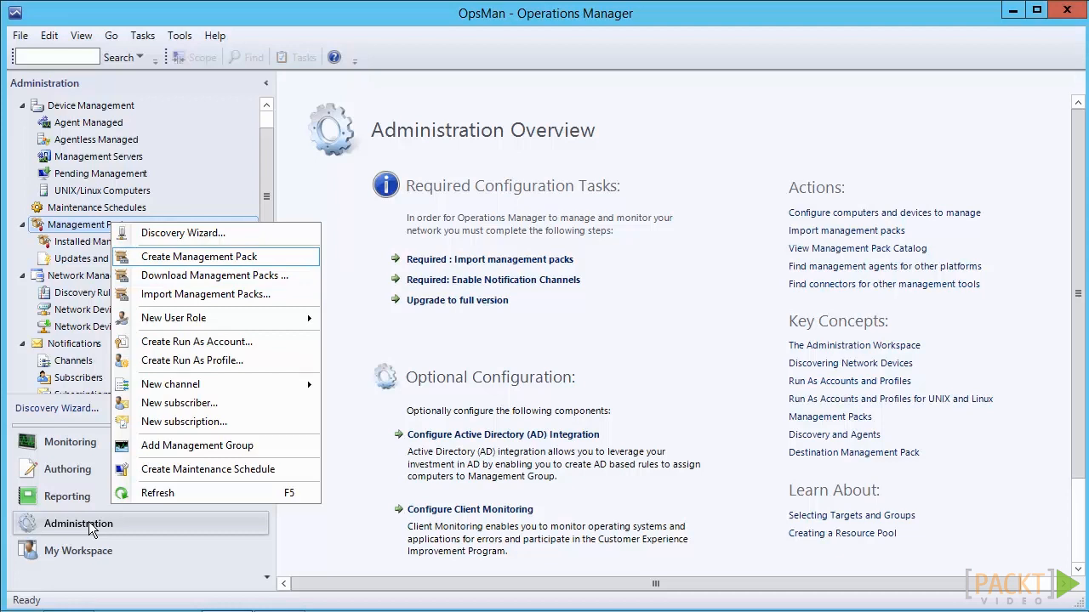
key(Down)
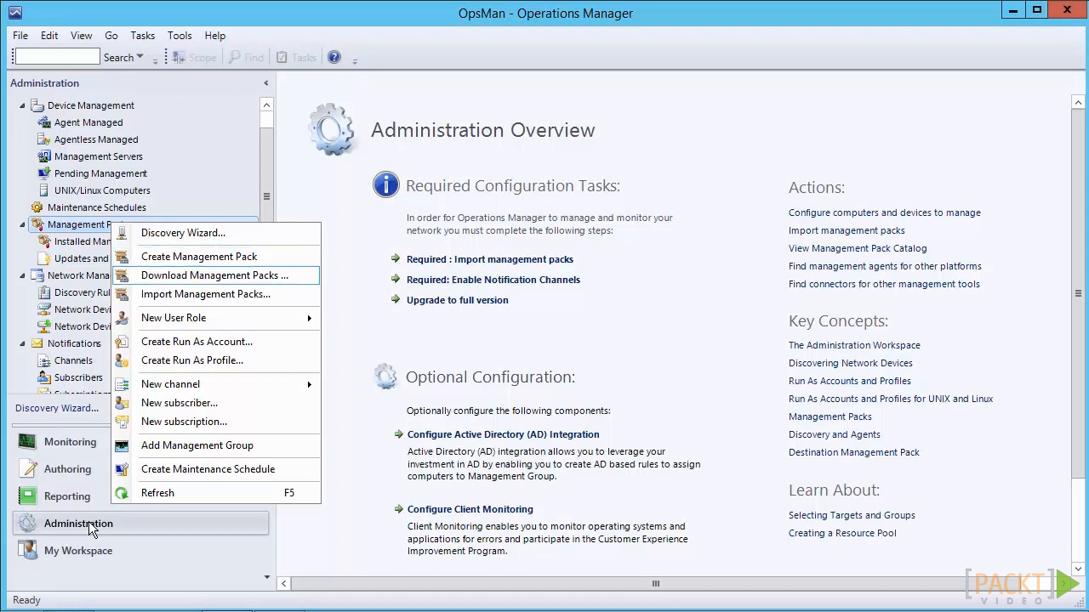
key(Down)
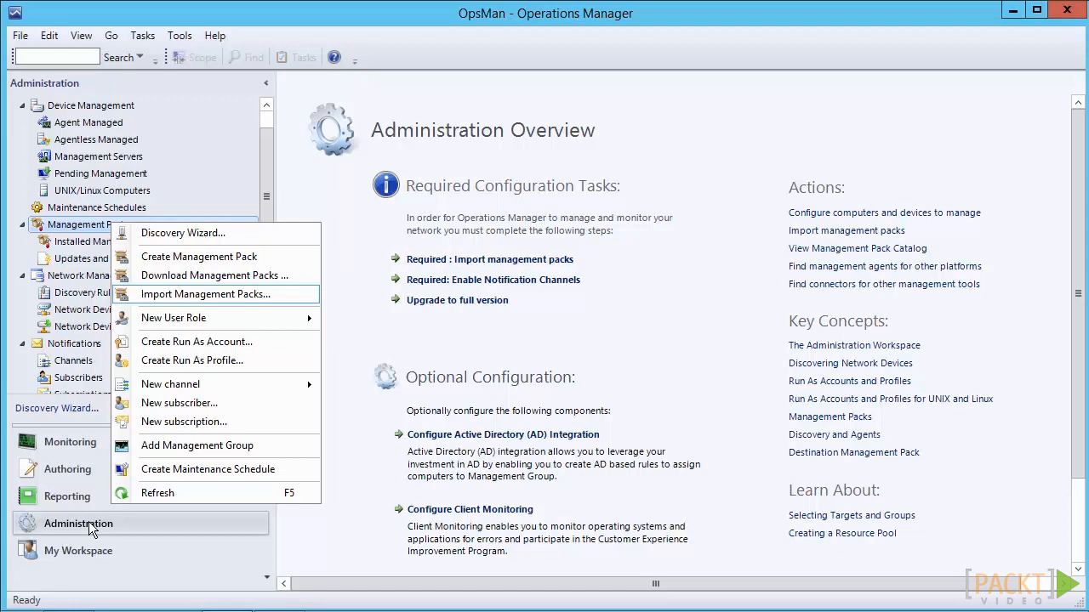
key(Return)
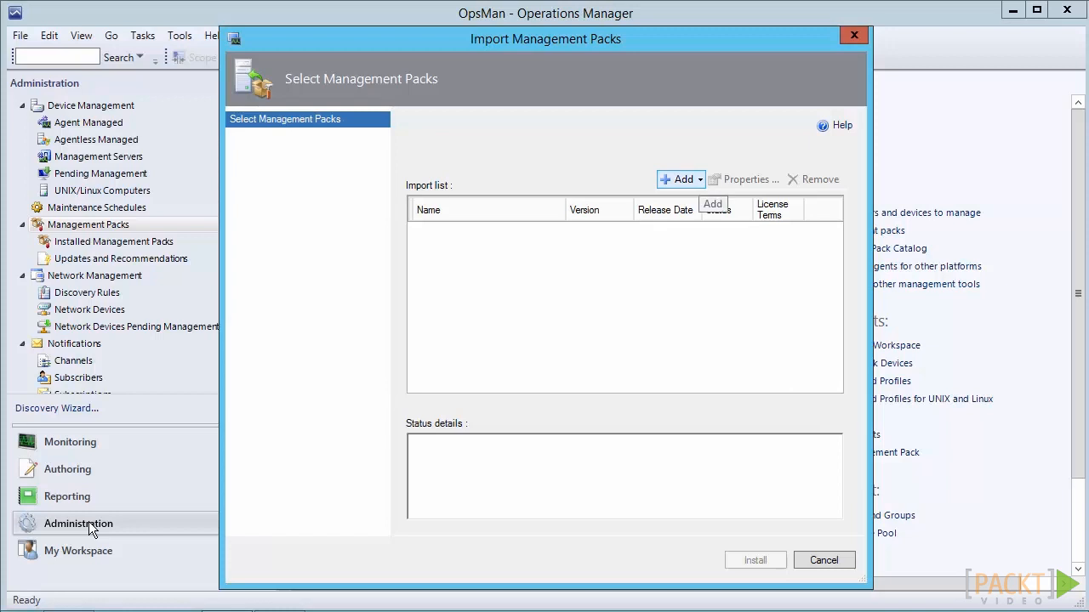
click(683, 180)
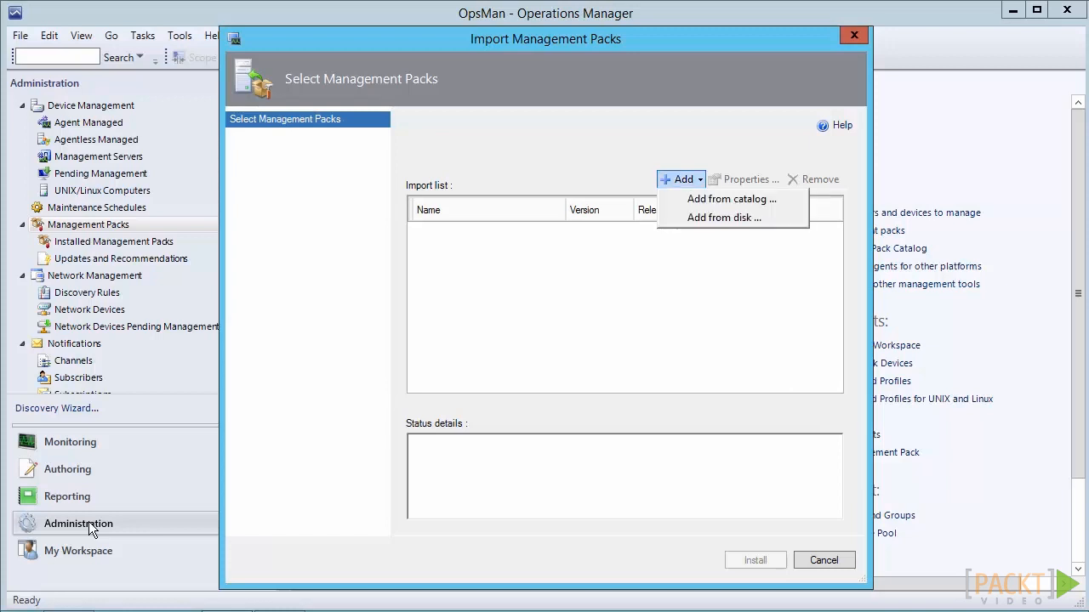
key(Down)
key(Down)
key(Escape)
key(Escape)
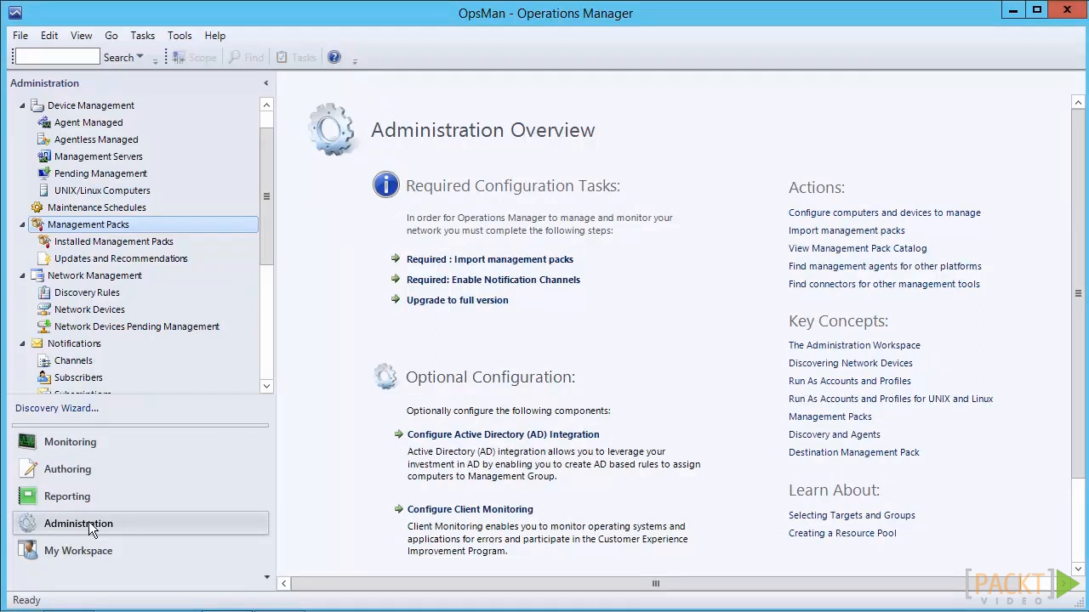
Start a management pack download and open the online catalog to choose packs for the download list
key(shift+F10)
key(Down)
key(Down)
key(Down)
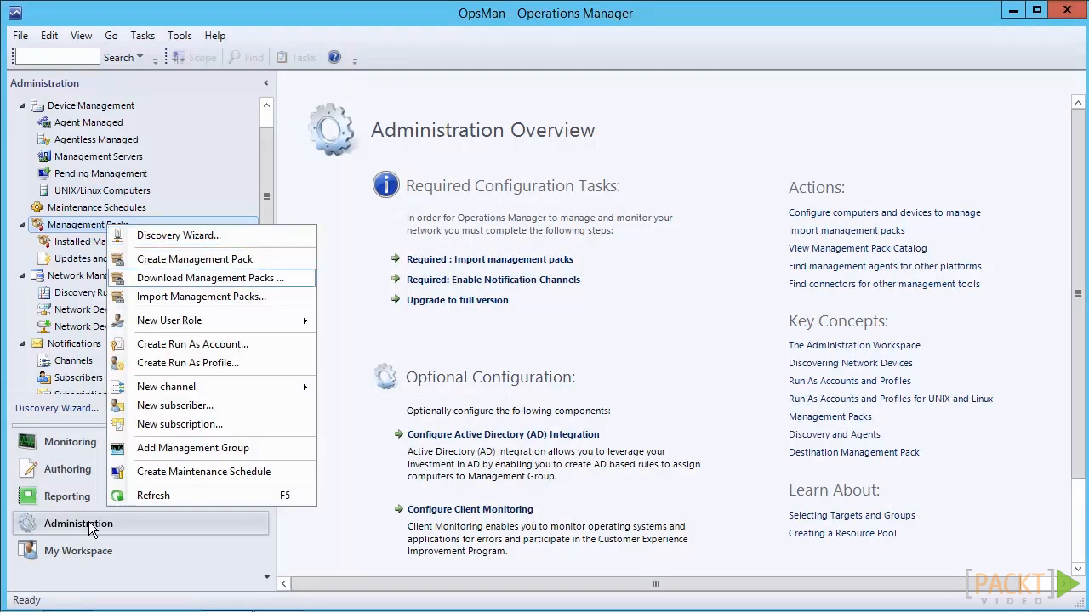
key(Return)
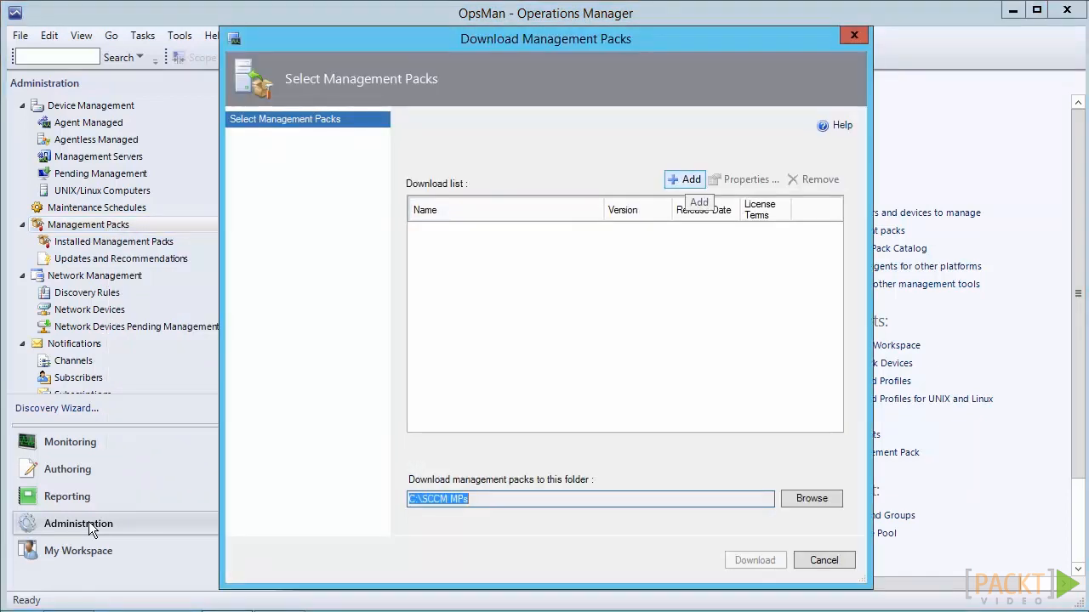
click(689, 180)
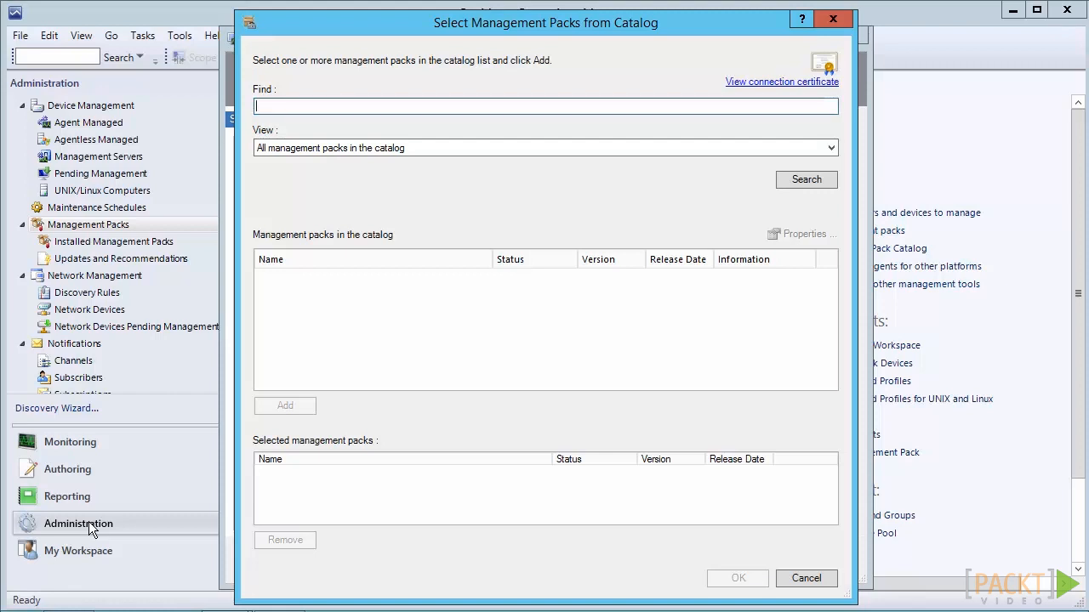
Search all management packs in the catalog for IIS
text(IIS)
click(831, 148)
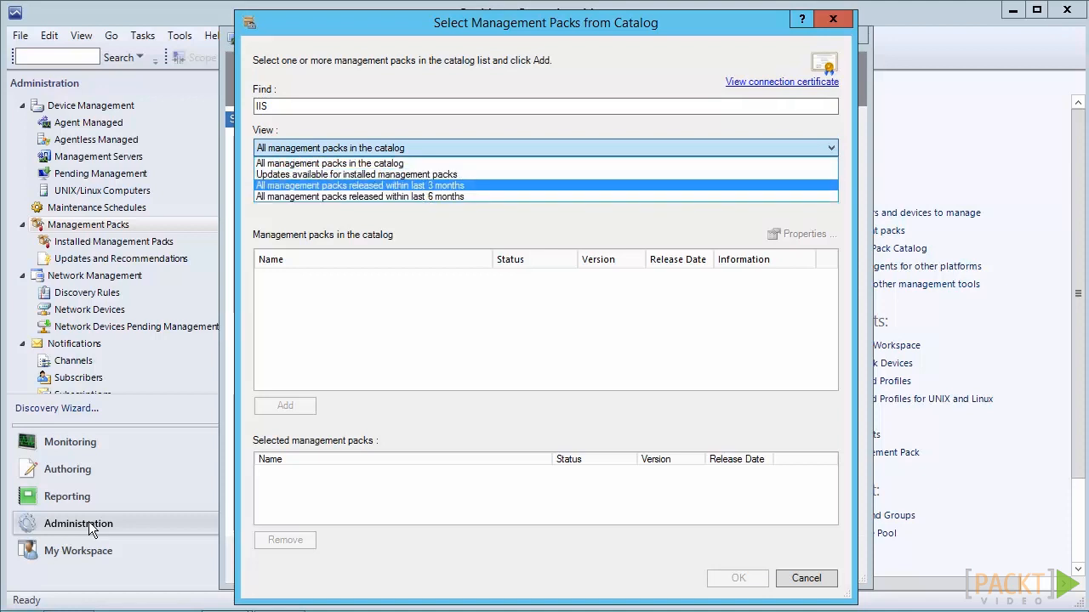
key(Escape)
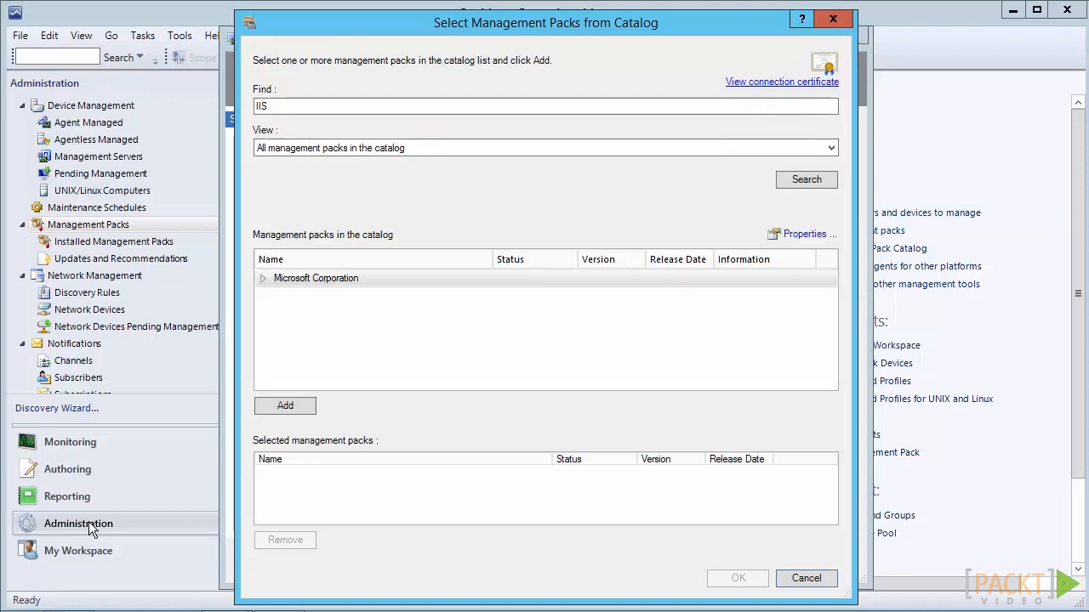
Select the Microsoft Windows Server 2012 Internet Information Services 8 pack in the catalog under Microsoft Corporation, Windows Server, IIS 2012
key(Tab)
key(Right)
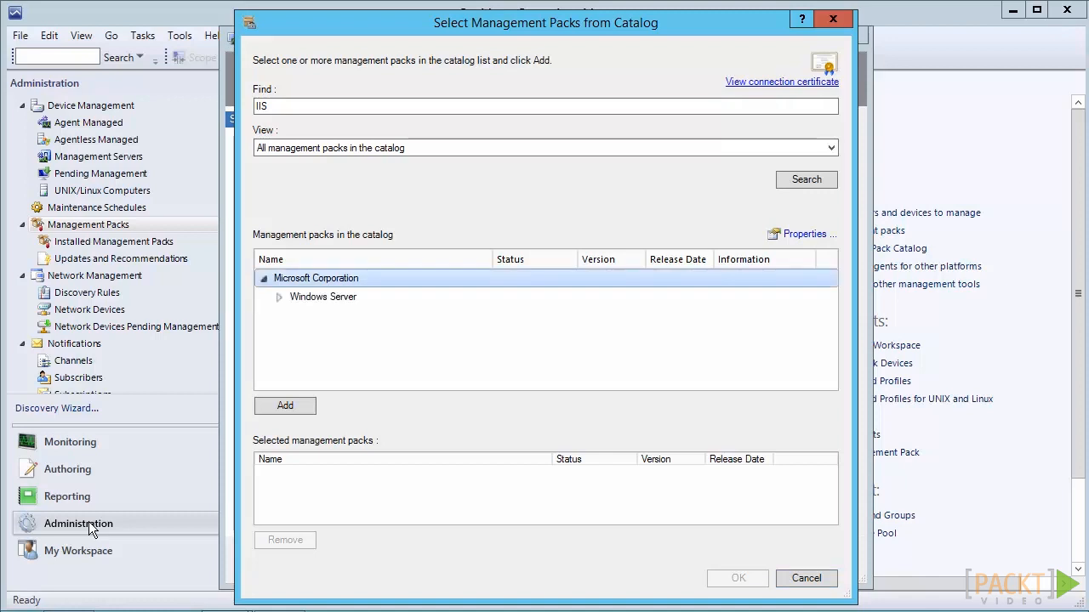
key(Down)
key(Right)
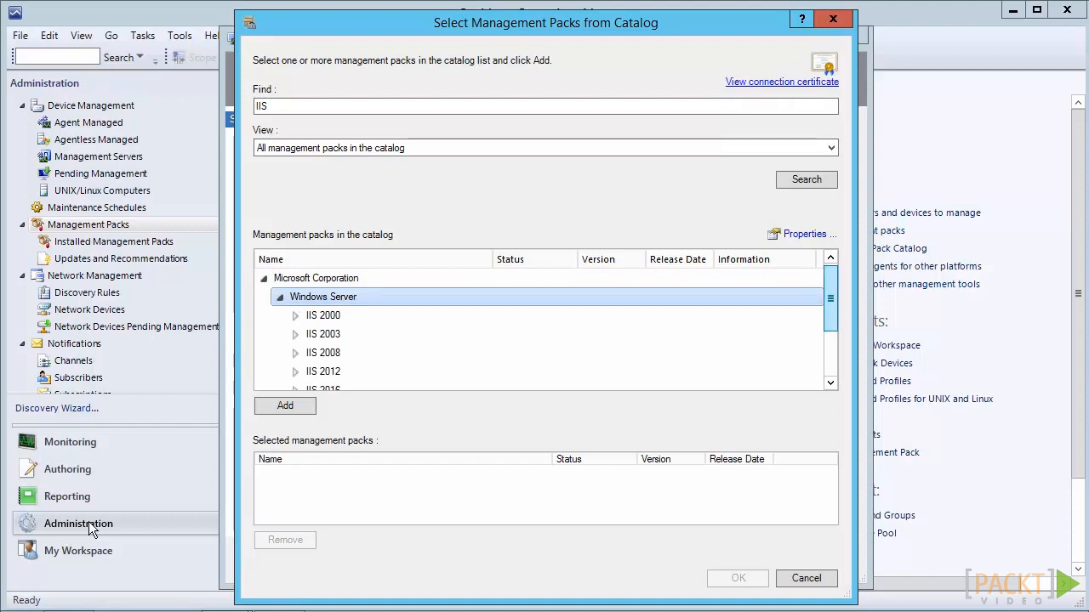
click(831, 383)
click(831, 383)
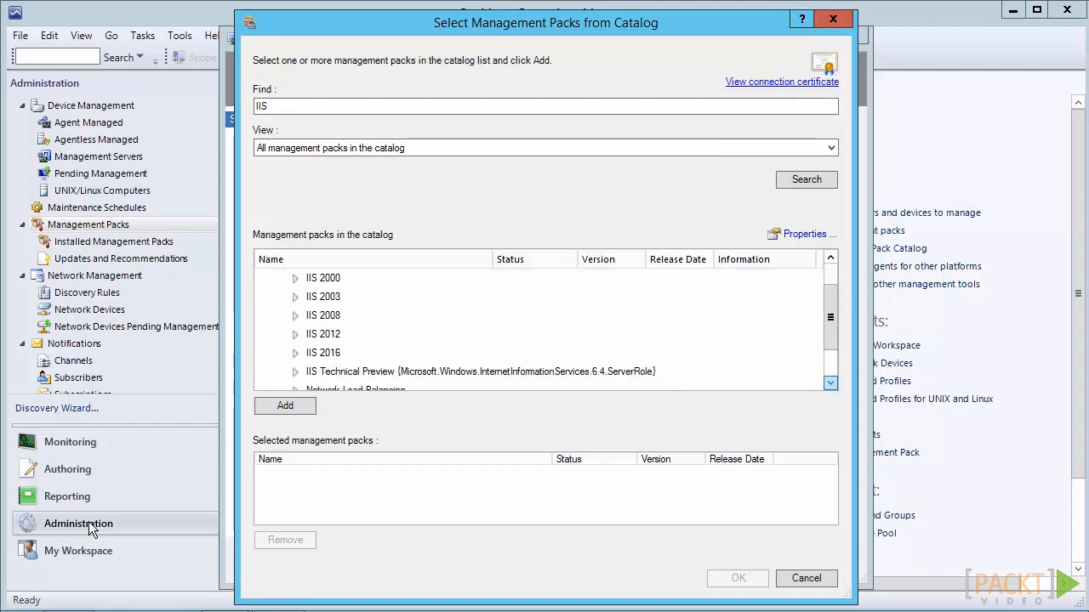
click(295, 335)
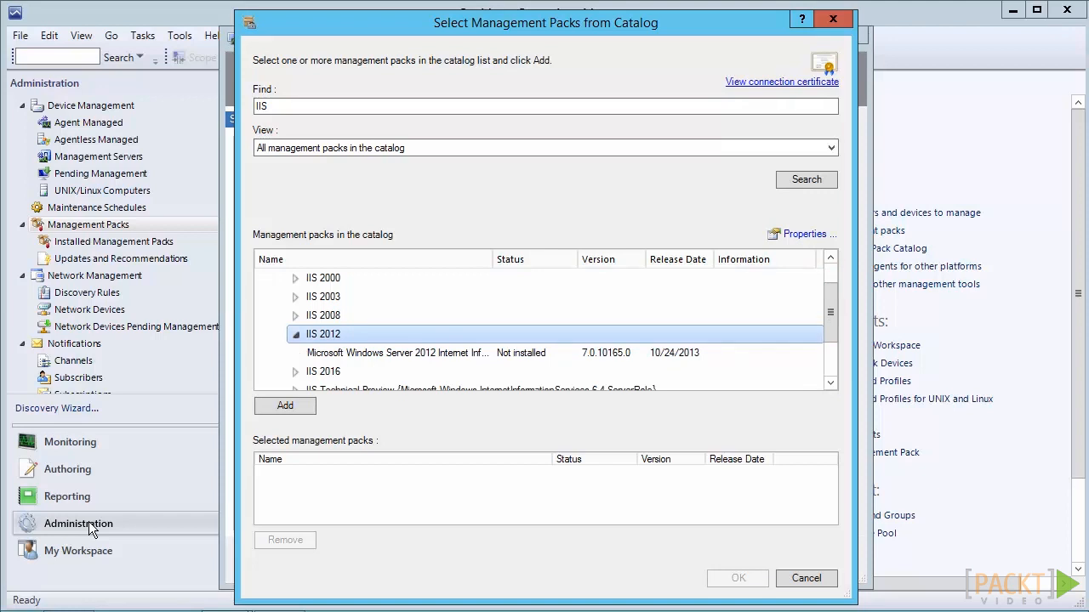
key(Down)
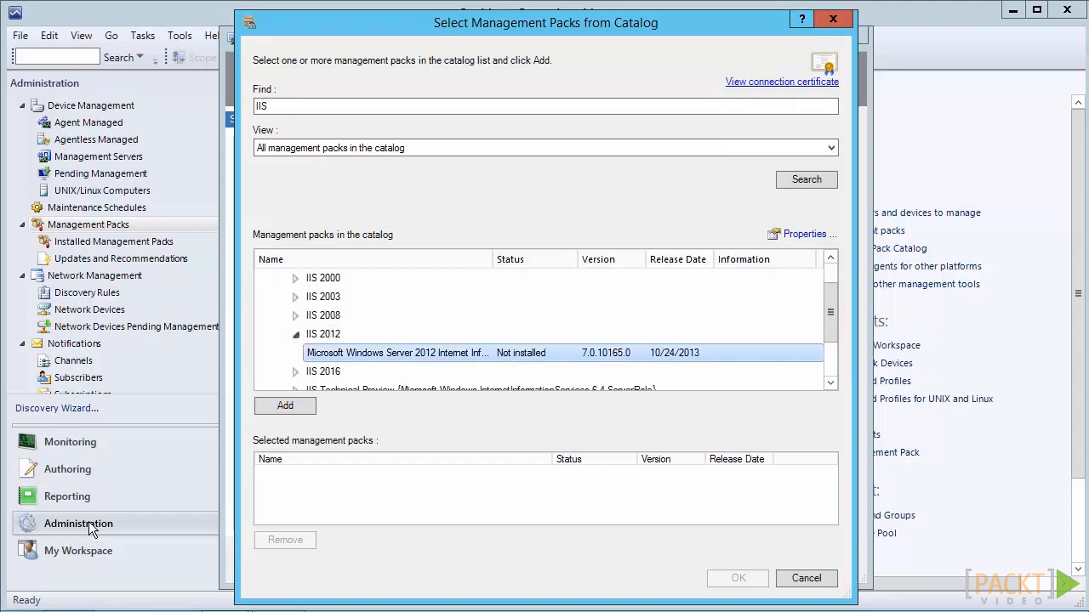
Widen the Name column of the catalog results enough to show the selected pack's full name
drag(493, 259, 538, 259)
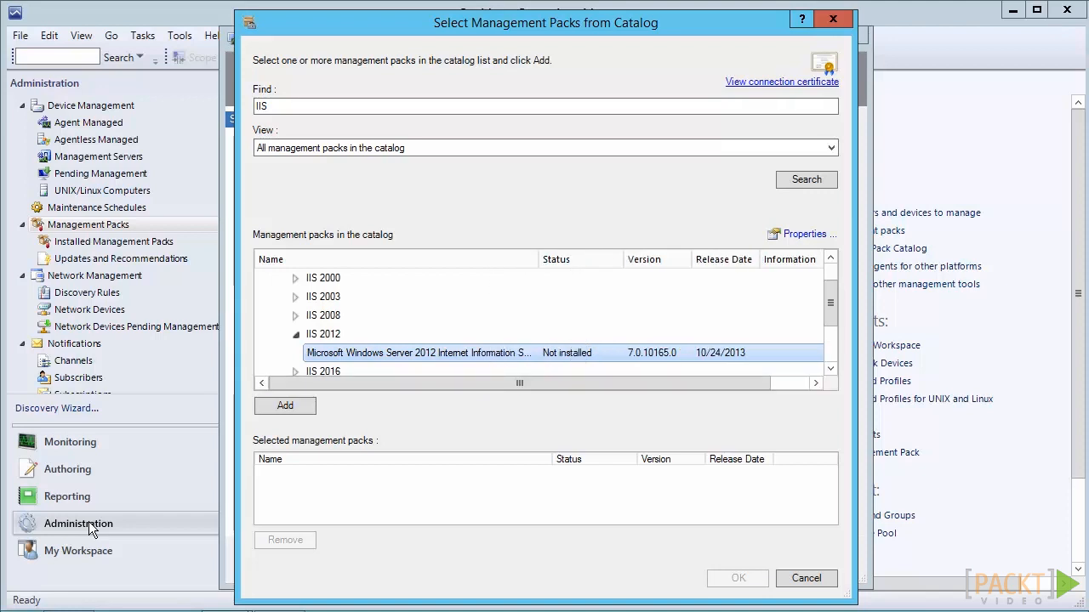
drag(538, 259, 594, 259)
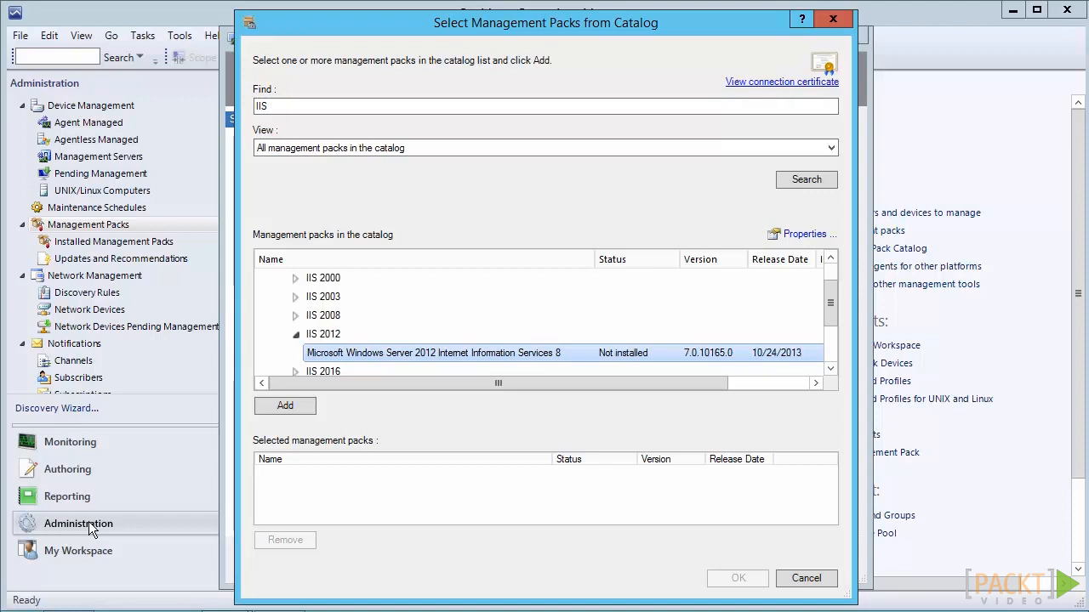
drag(594, 260, 583, 259)
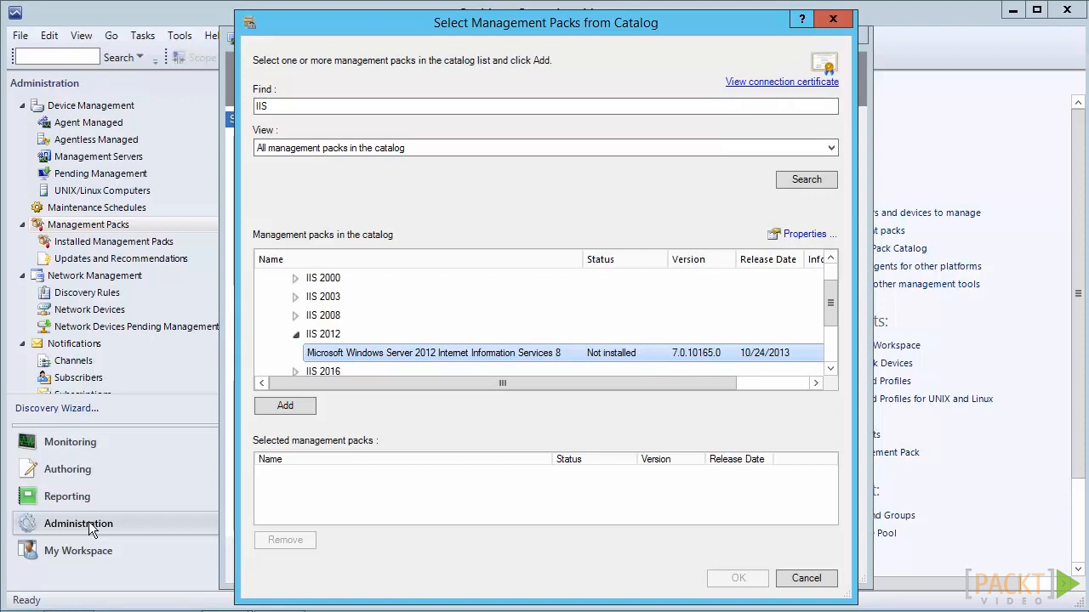
mouse_move(503, 384)
mouse_down()
mouse_move(550, 383)
mouse_move(502, 384)
mouse_up()
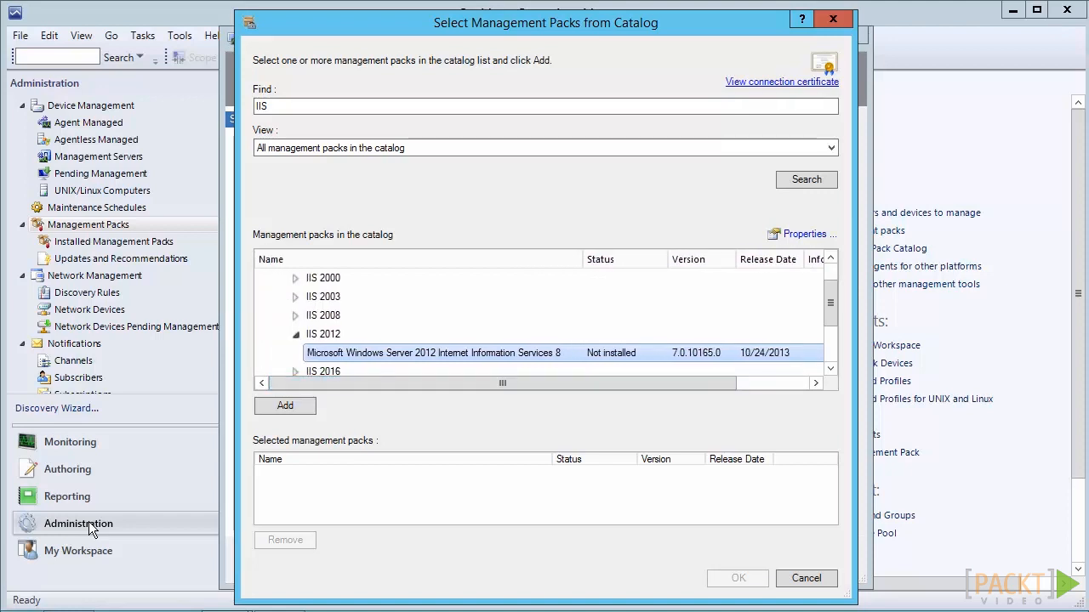
Add the selected IIS 8 pack to the download list and download it to C:\SCCM MPs
click(284, 406)
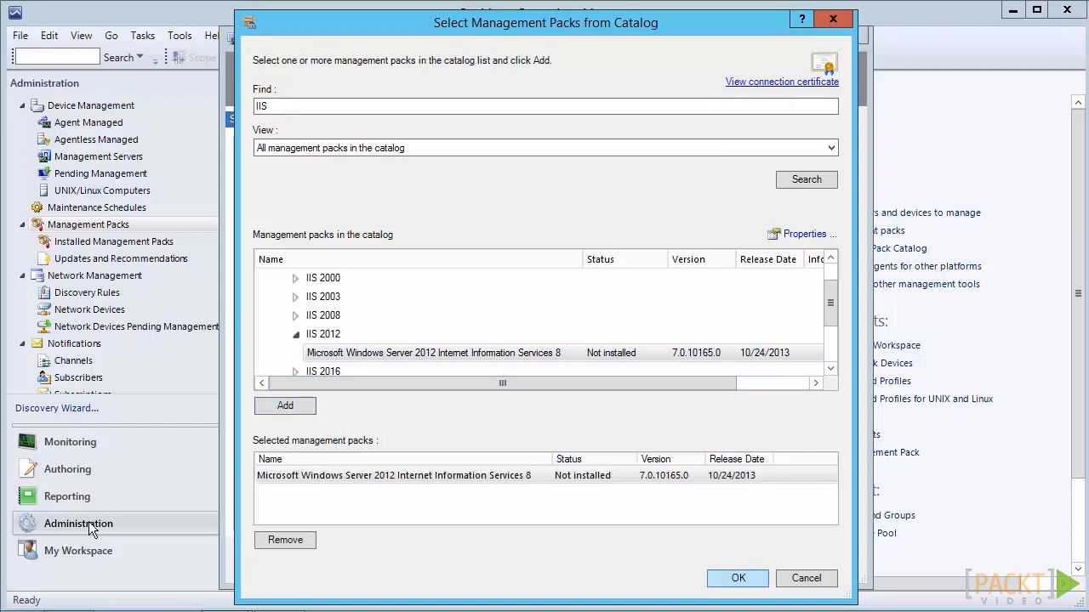
click(738, 578)
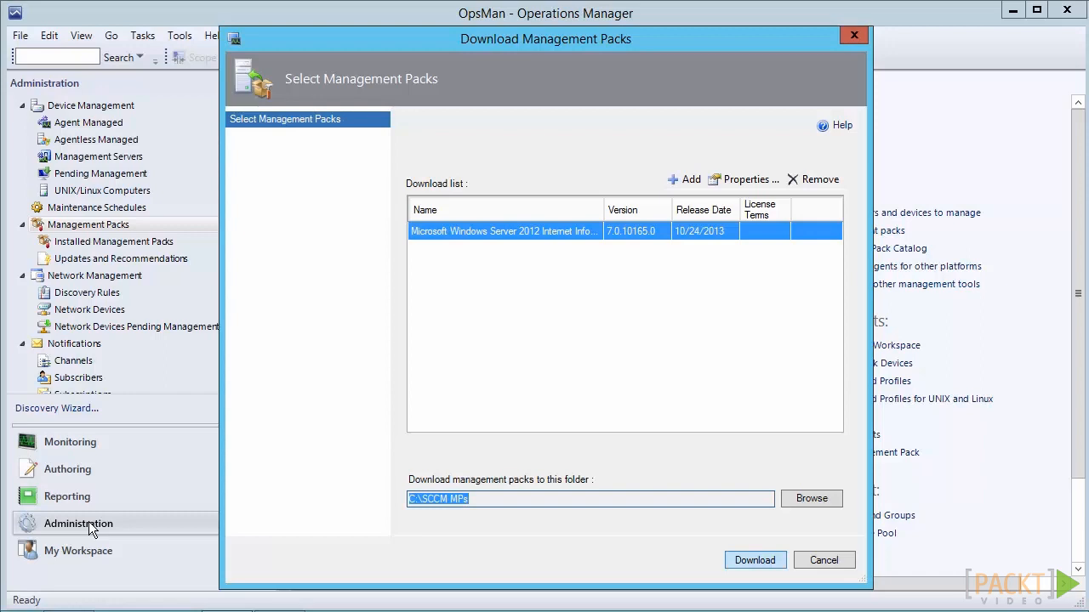
key(Return)
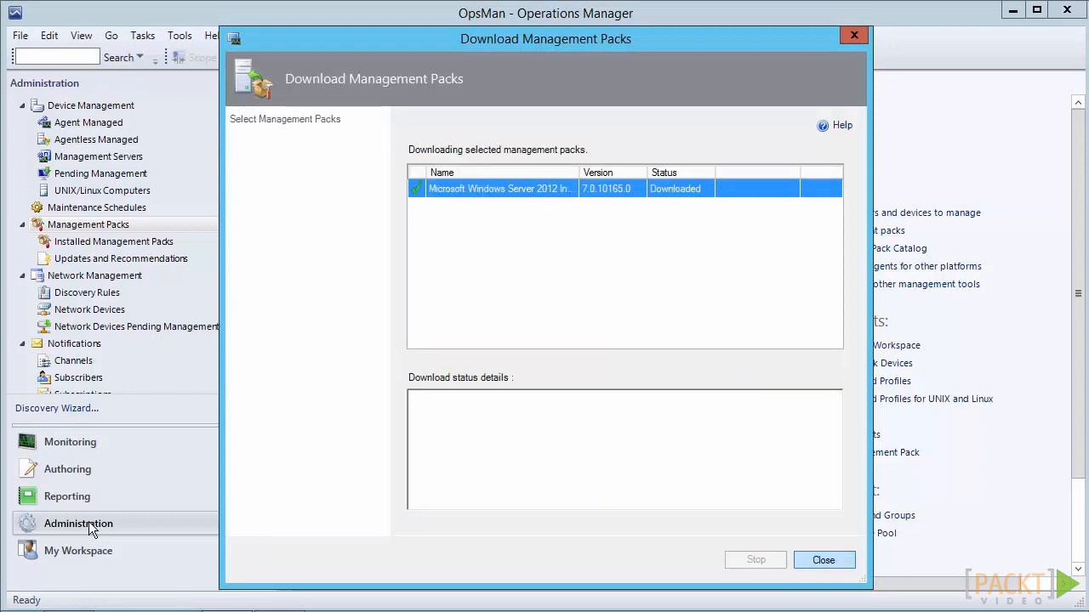
key(Return)
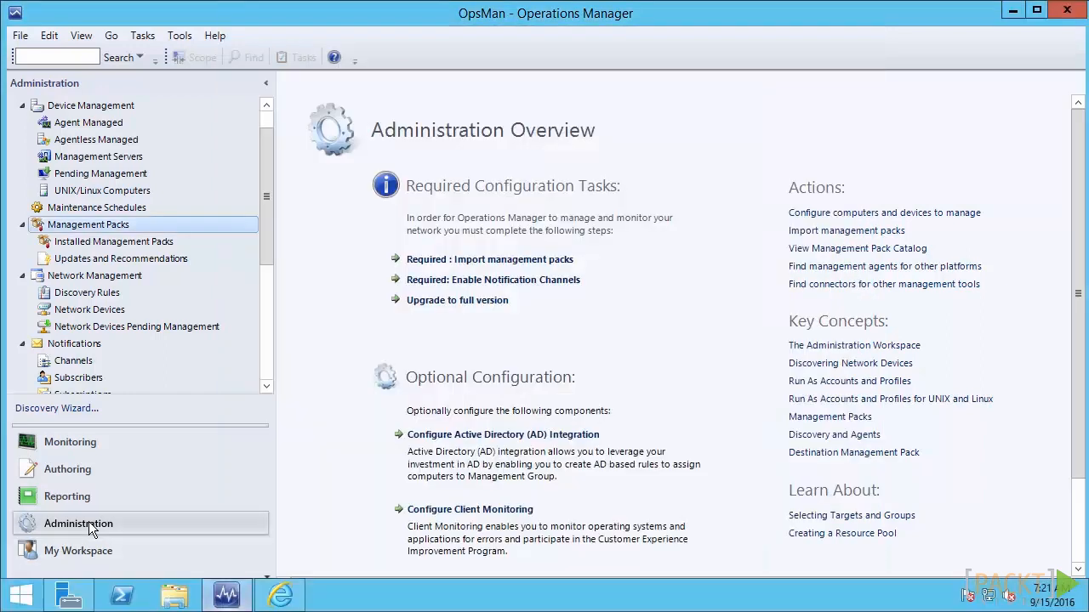
Check the C:\SCCM MPs folder in File Explorer for the downloaded management pack file, then return to Operations Manager
key(super+e)
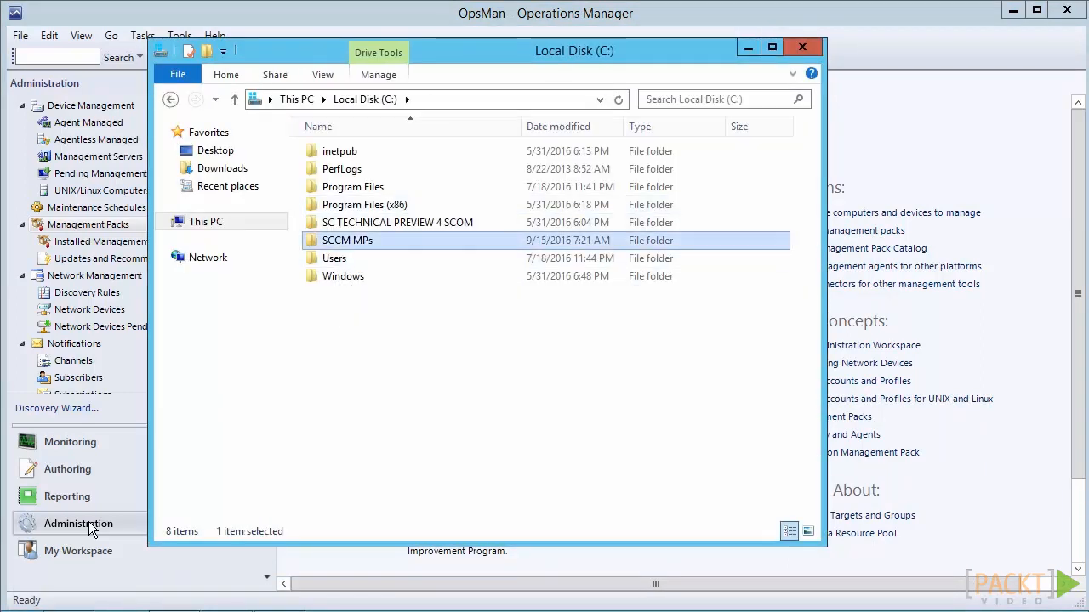
double_click(344, 241)
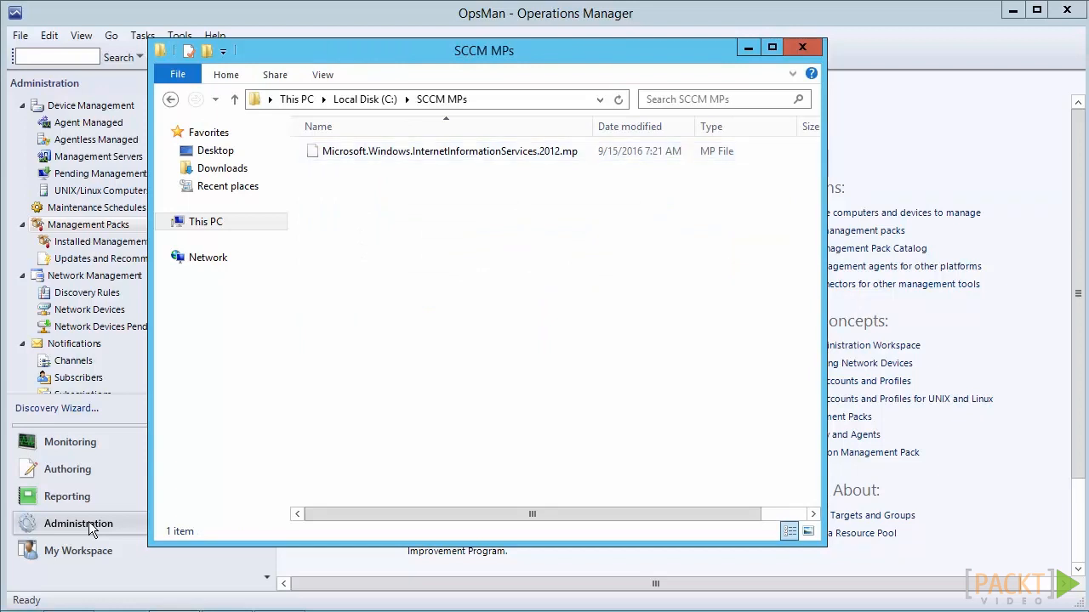
click(92, 529)
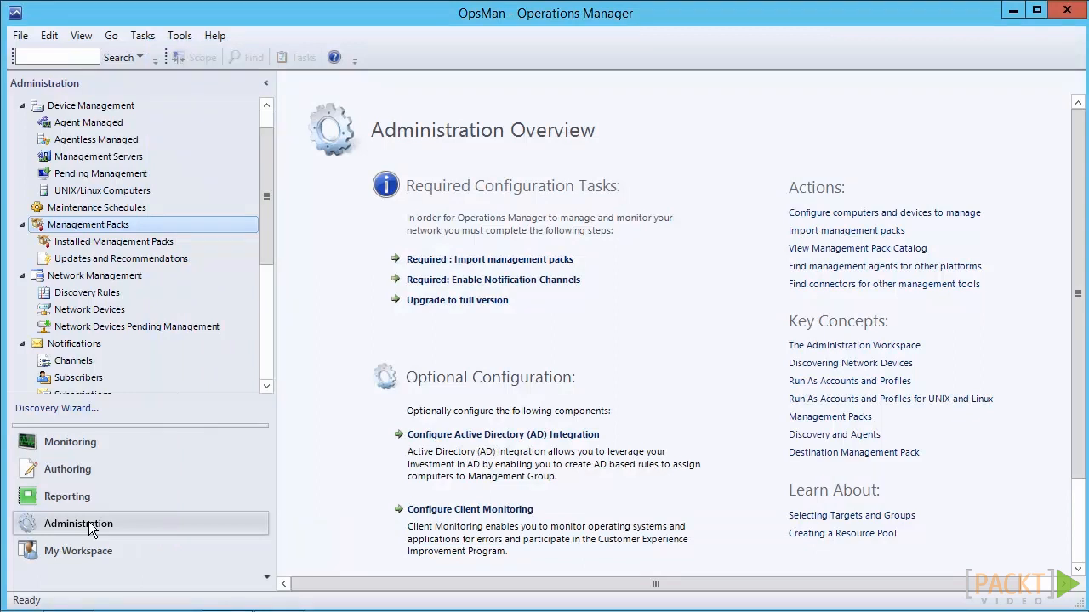
Start a management pack import from disk and decline the online catalog search for missing dependencies
key(shift+F10)
key(Down)
key(Down)
key(Down)
key(Down)
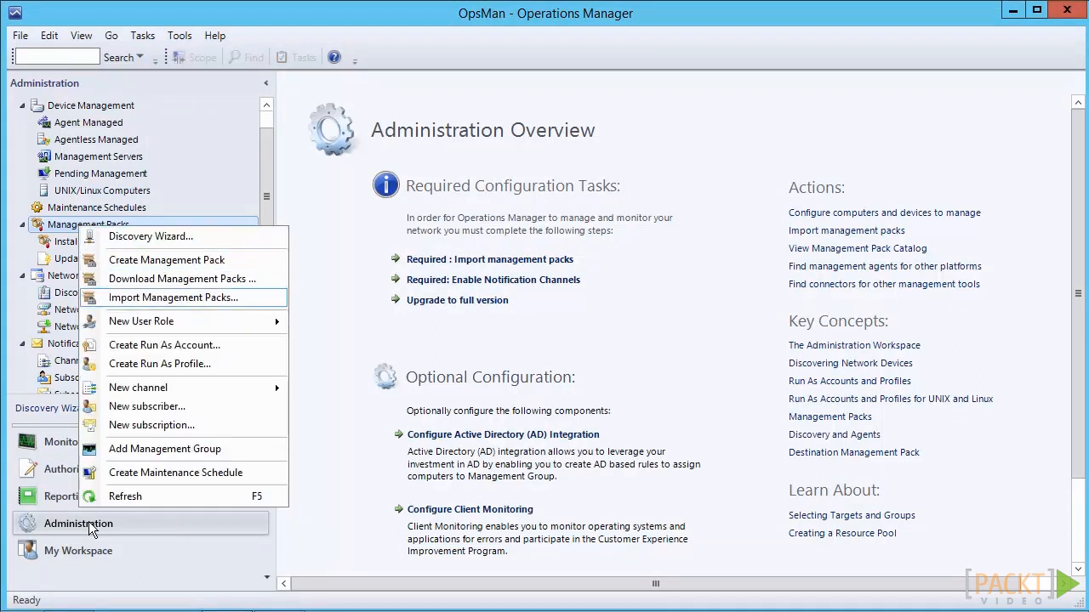
key(Return)
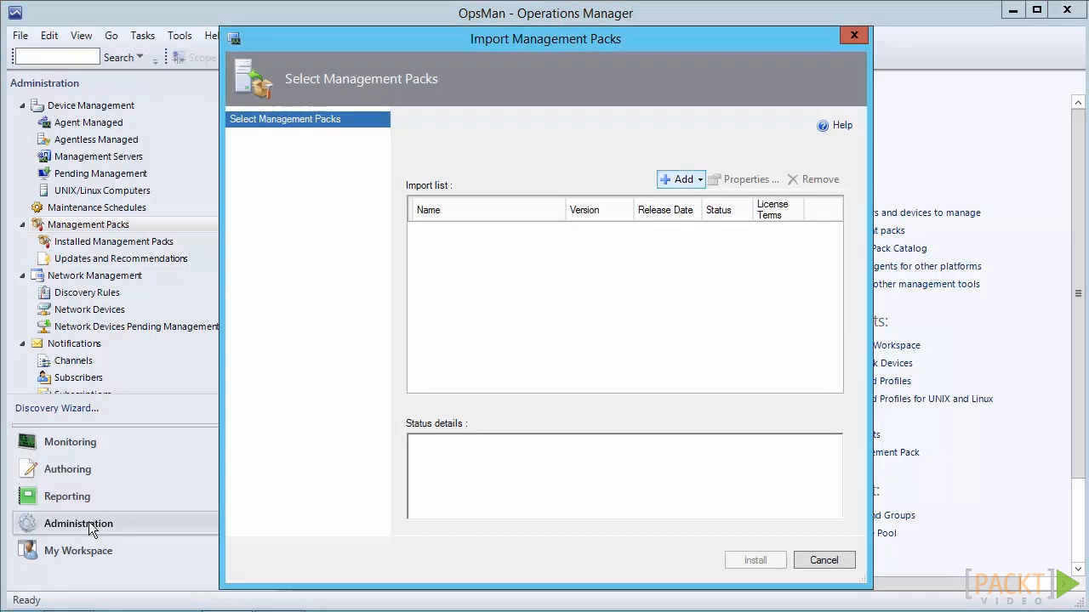
click(697, 181)
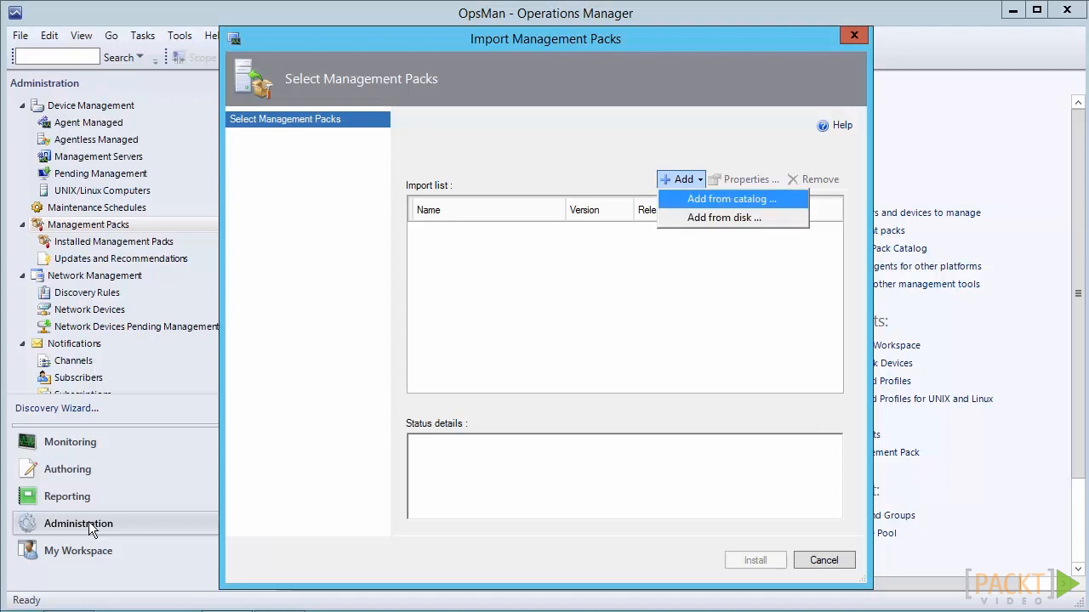
key(Return)
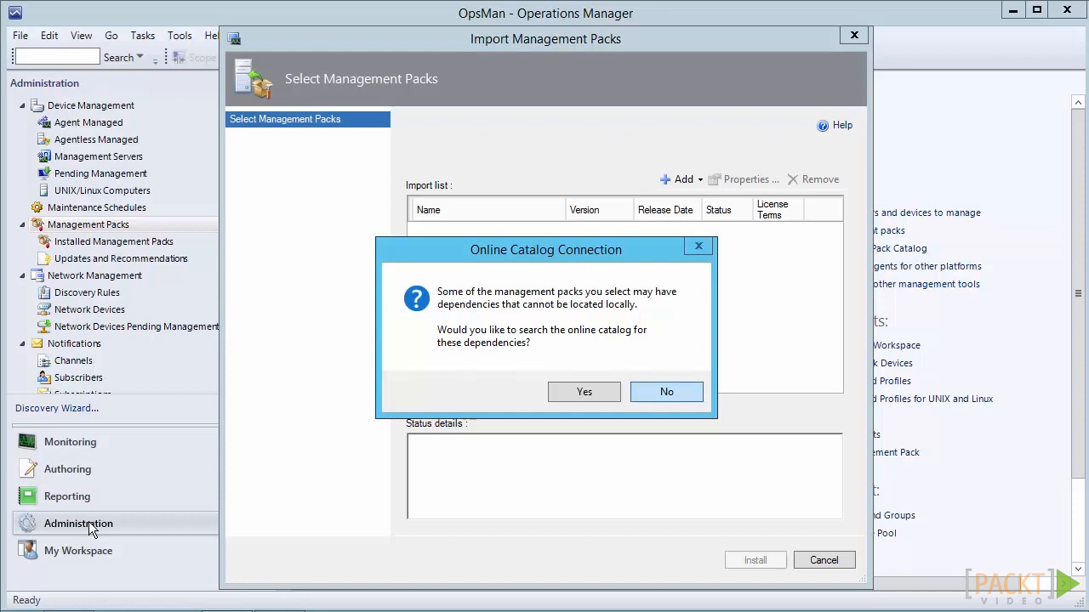
key(Return)
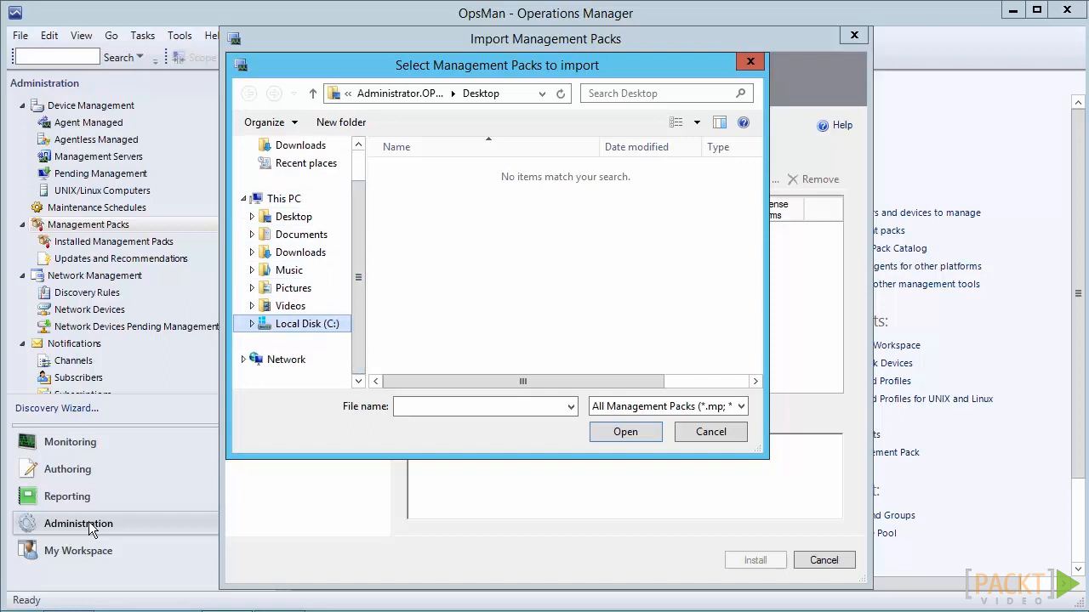
Add the Microsoft.Windows.InternetInformationServices management pack file from C:\SCCM MPs to the import list
click(307, 325)
double_click(426, 261)
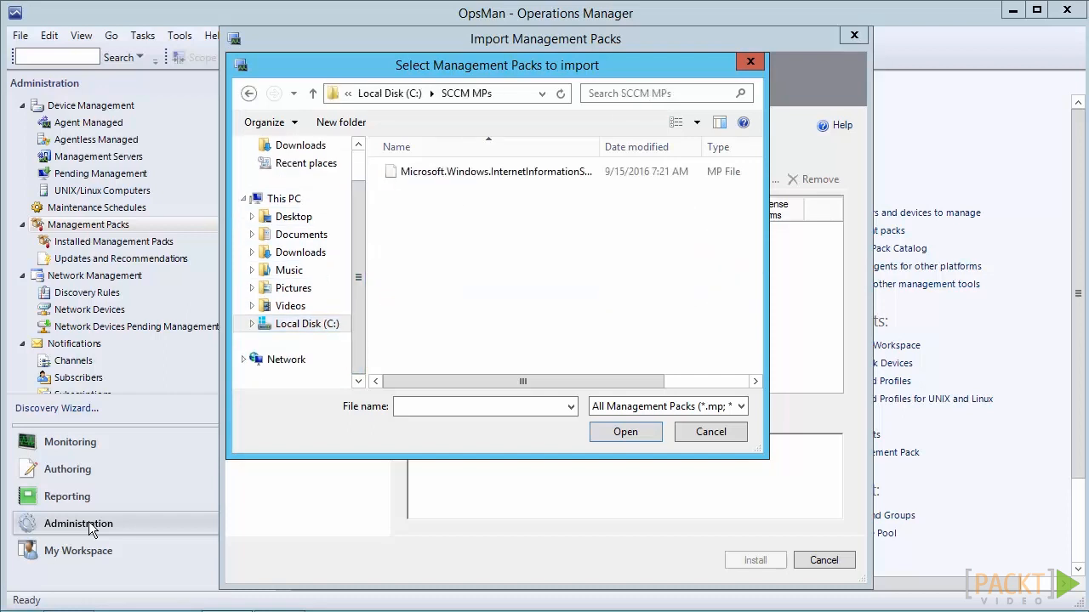
click(496, 171)
click(626, 432)
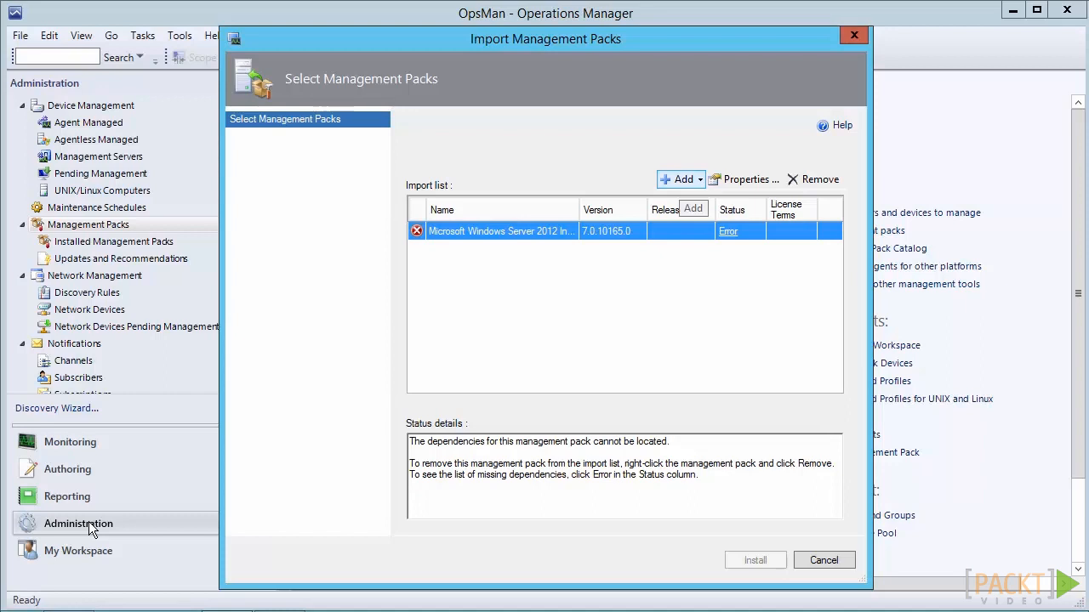
Start adding more packs to the import list from the catalog and search it for "Windows Server 2012 R2"
click(680, 180)
click(732, 199)
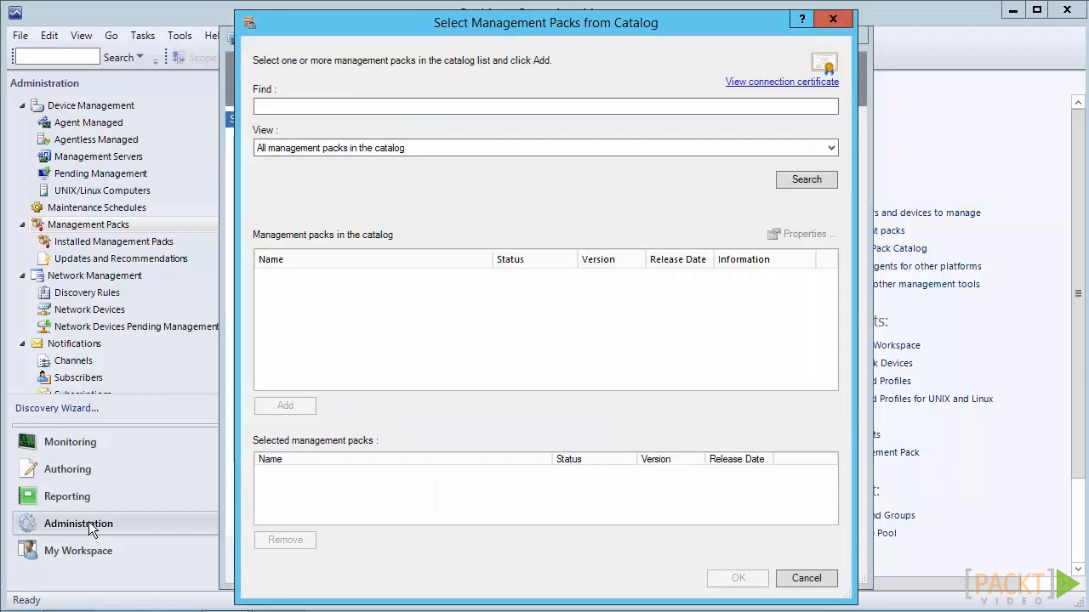
click(545, 106)
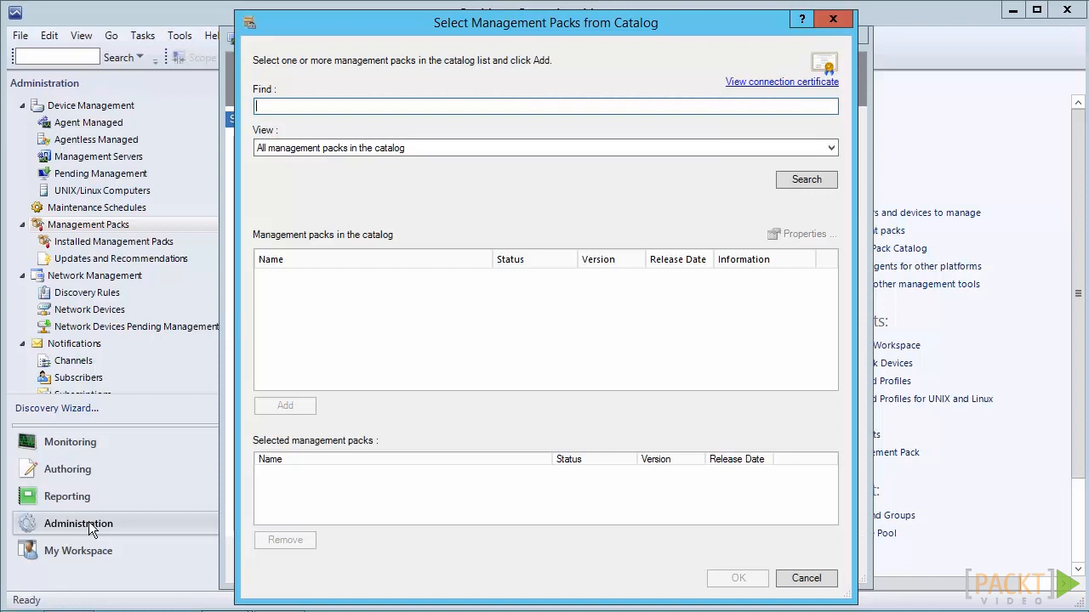
text(Windows Server 2012 R2)
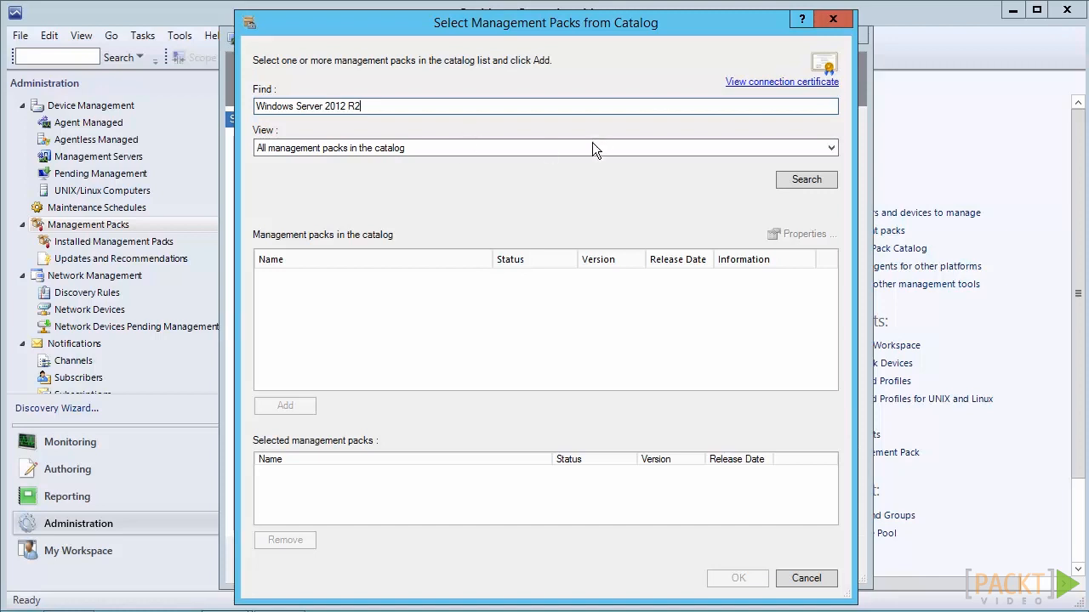
click(806, 181)
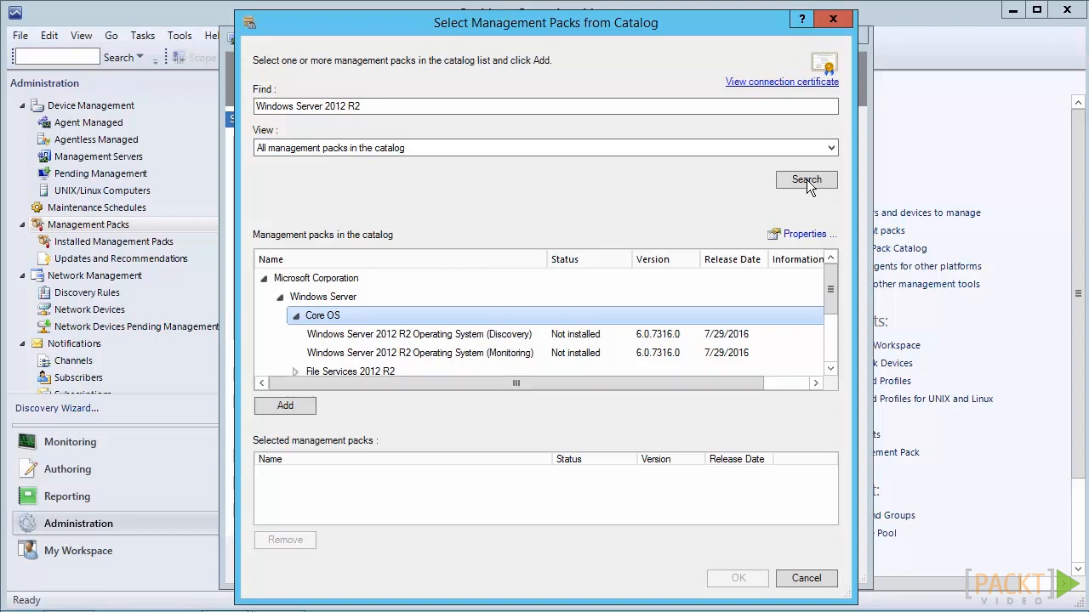
Add the Core OS packs Windows Server 2012 R2 Operating System (Discovery) and (Monitoring) to the import list
key(Down)
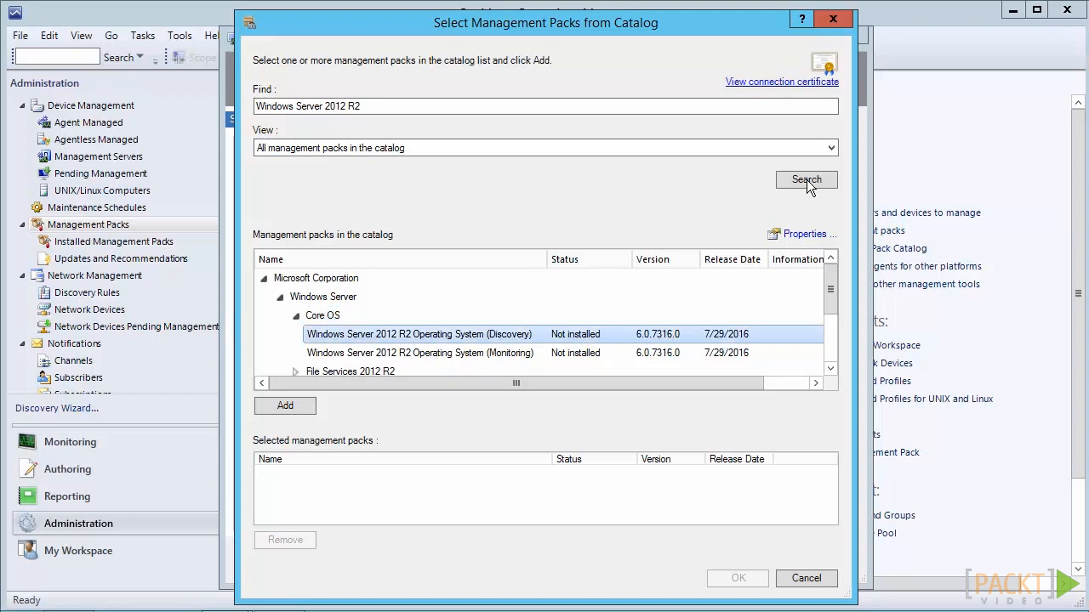
key(shift+Down)
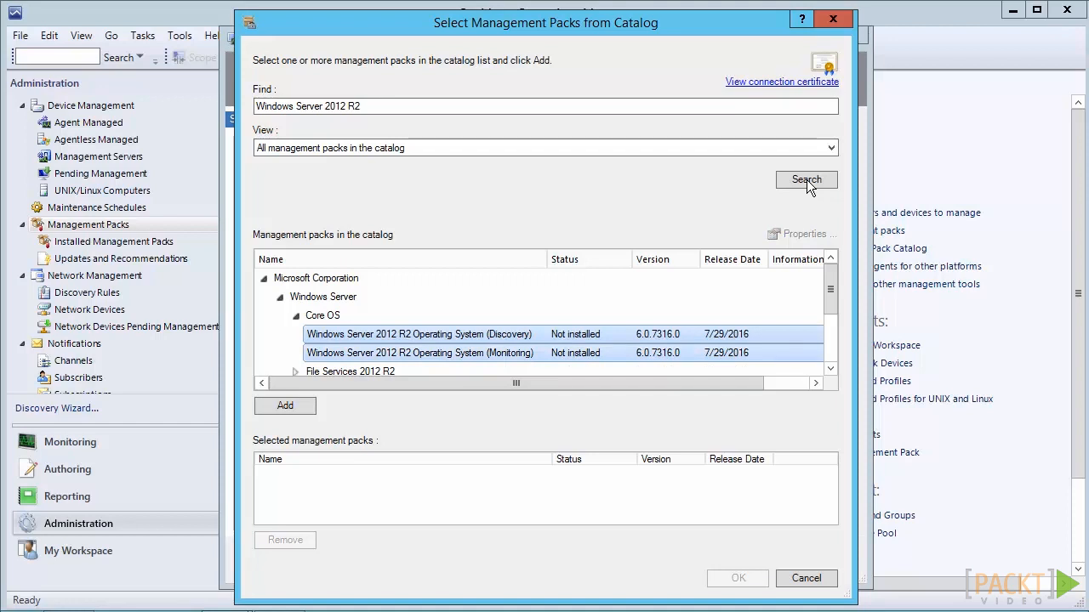
key(Tab)
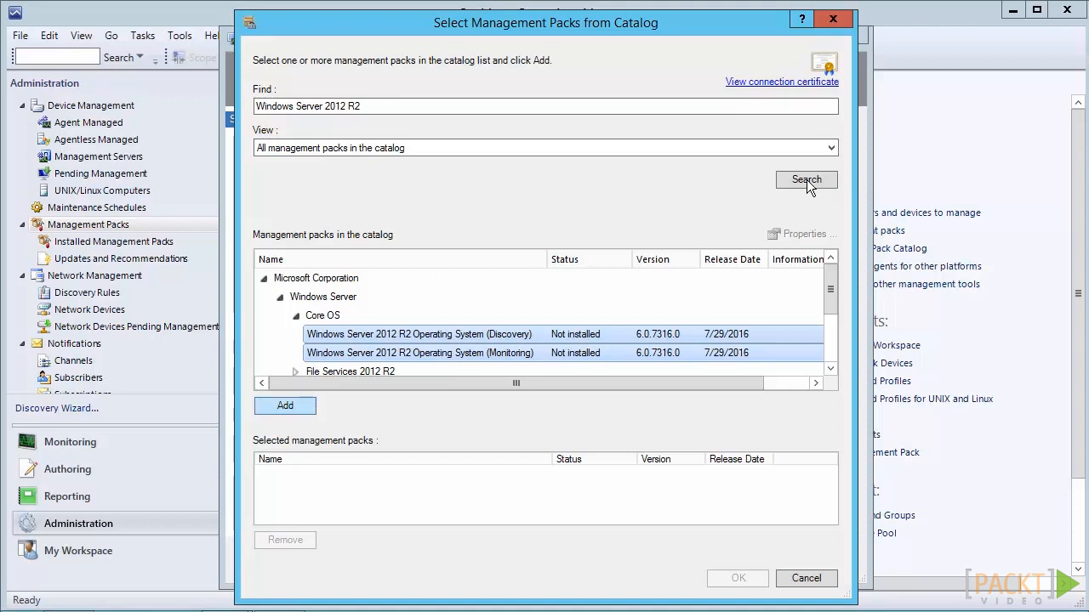
key(Return)
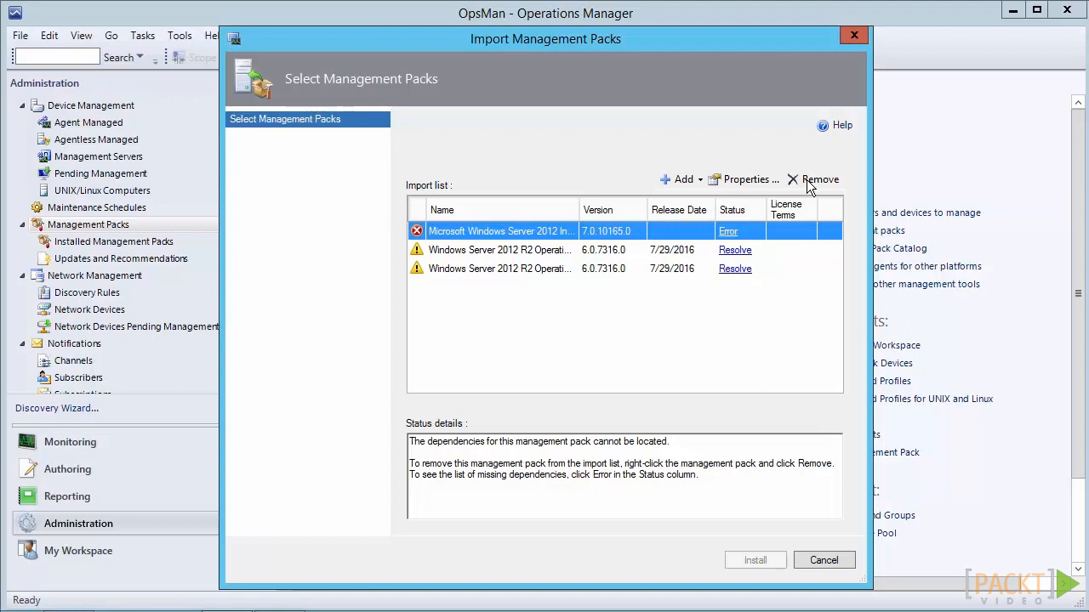
Review and resolve the dependencies of Windows Server 2012 R2 Operating System (Monitoring), adding the required packs to the import list
key(Down)
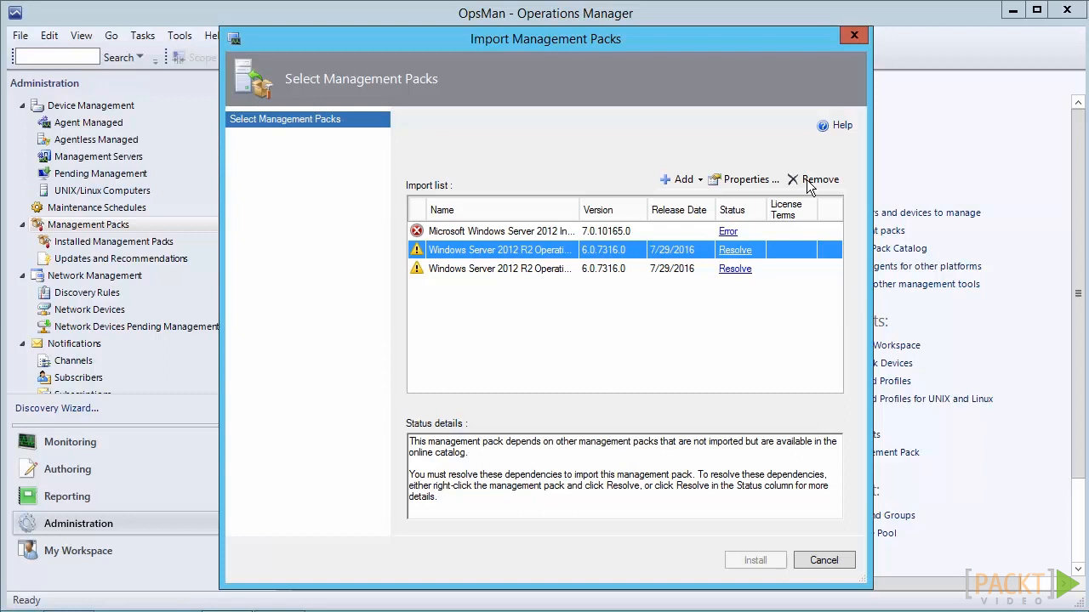
key(space)
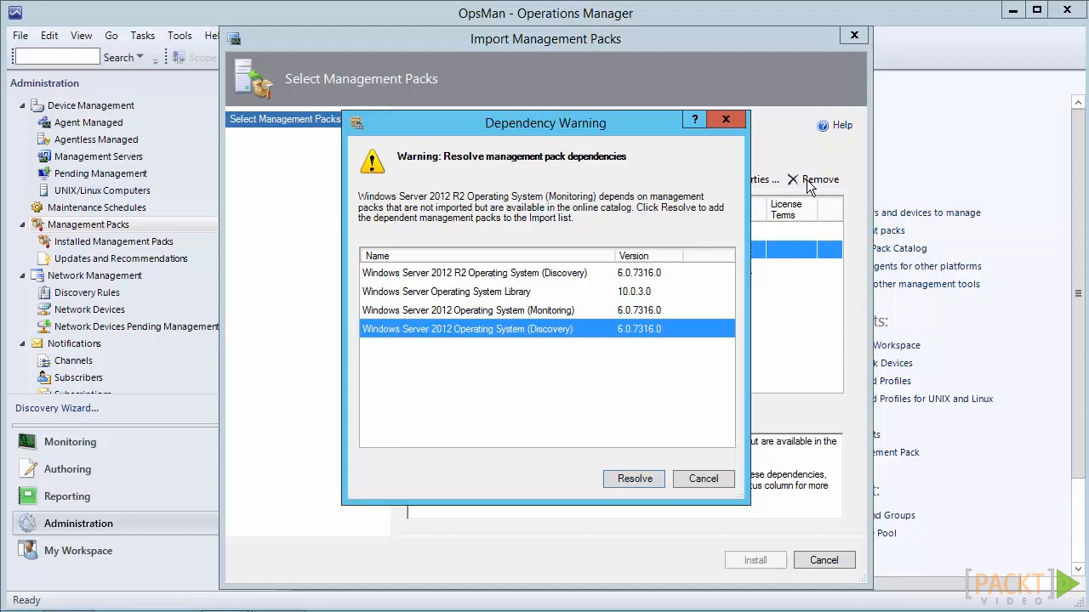
key(Home)
key(Down)
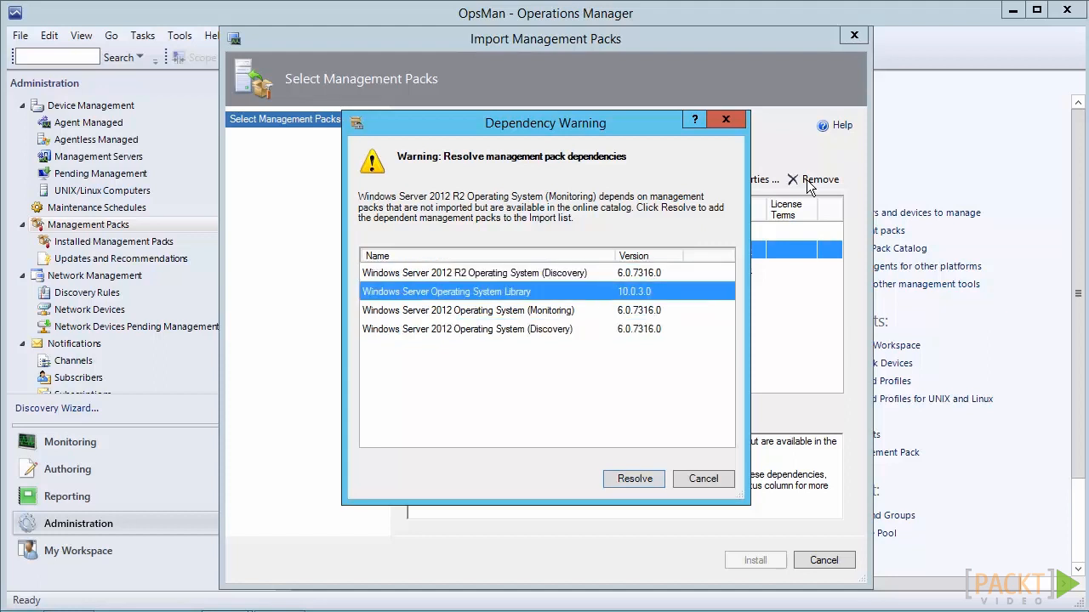
key(End)
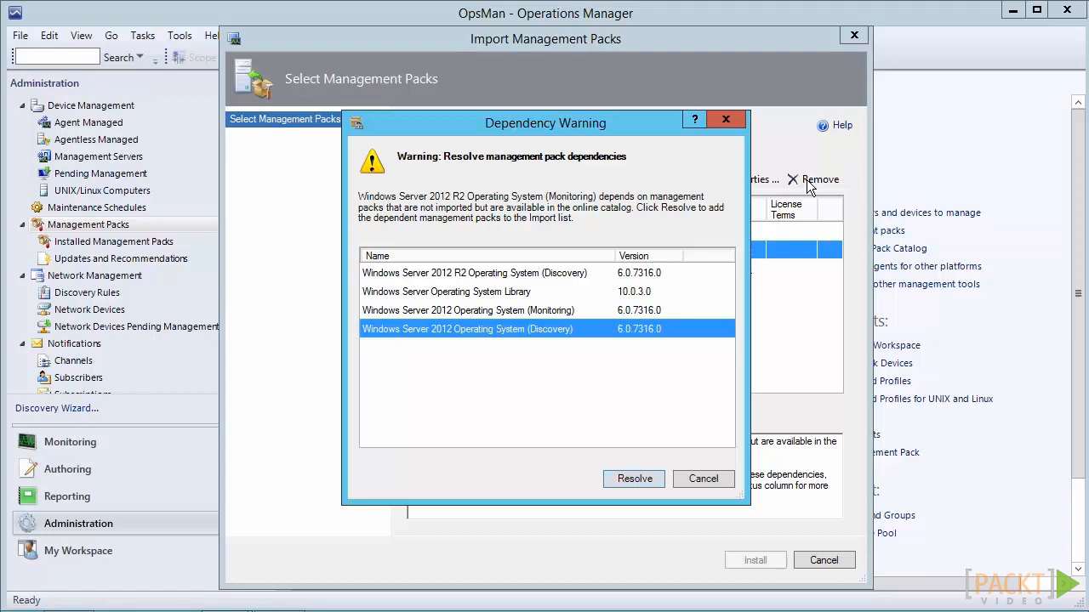
key(Return)
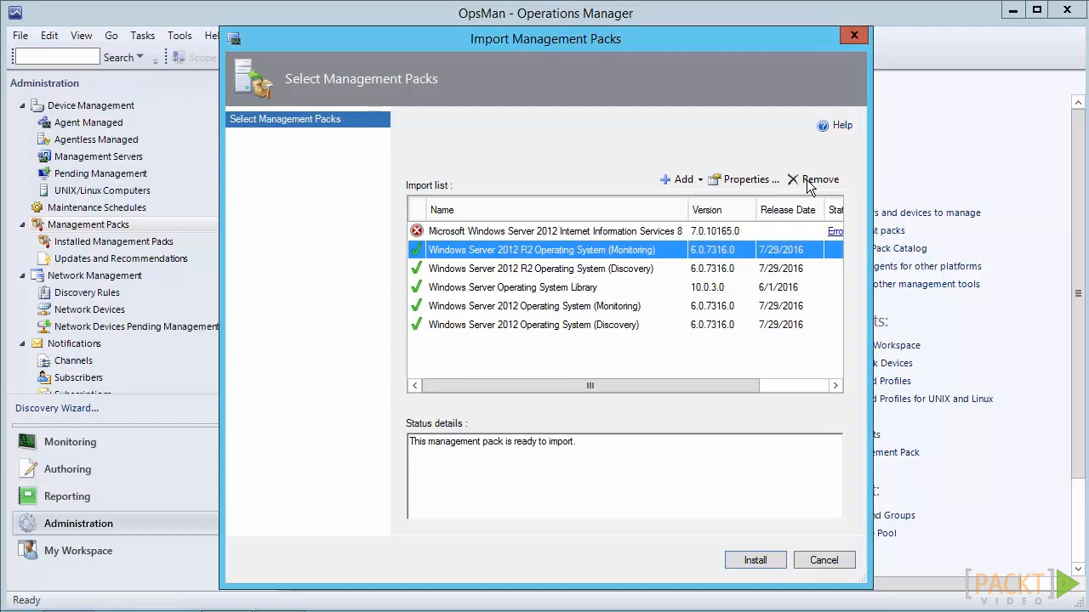
Examine the missing dependencies behind the IIS 8 pack's error in the import list, keeping the pack in the list
drag(591, 386, 659, 386)
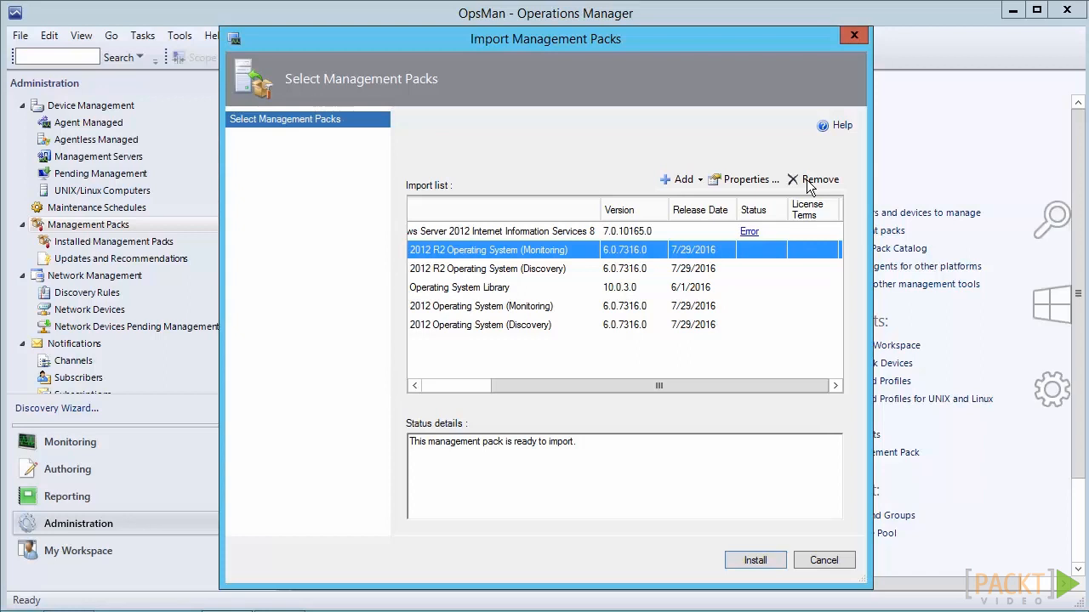
click(646, 231)
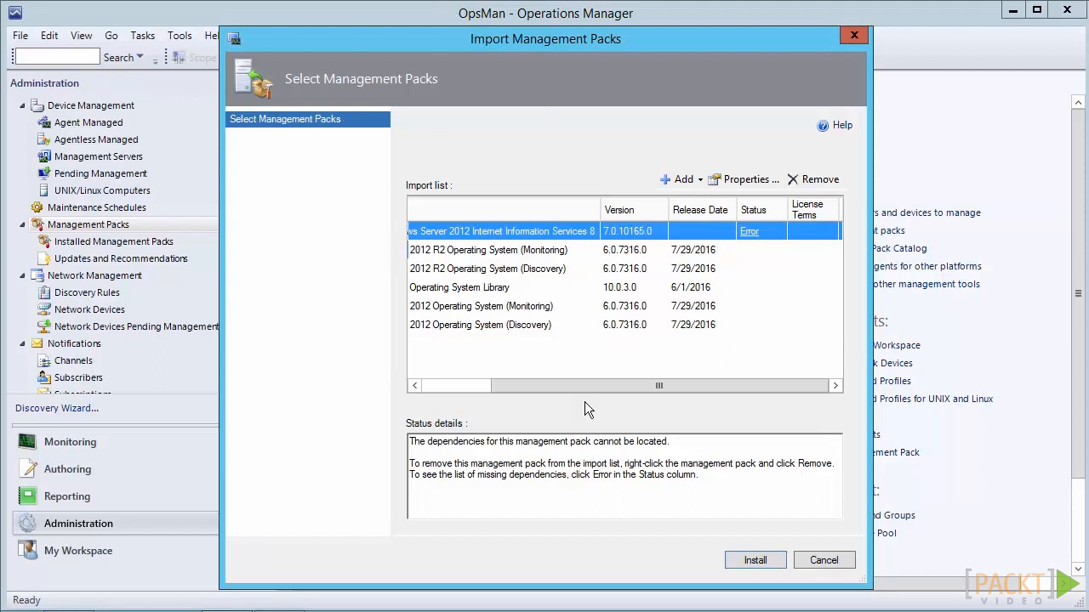
scroll(596, 384, left, 3)
scroll(596, 385, right, 3)
key(space)
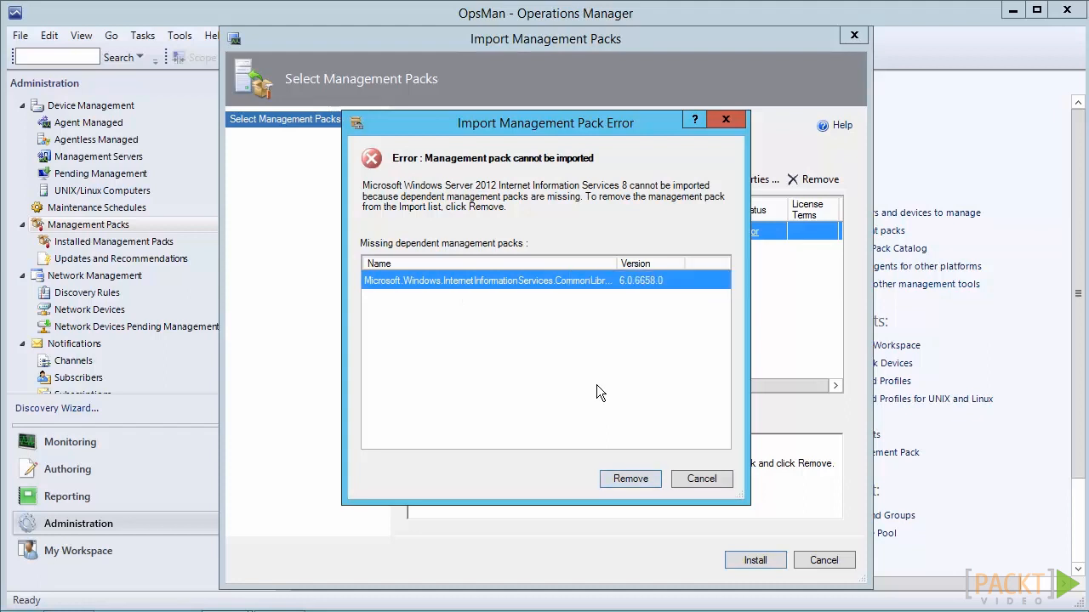
key(Escape)
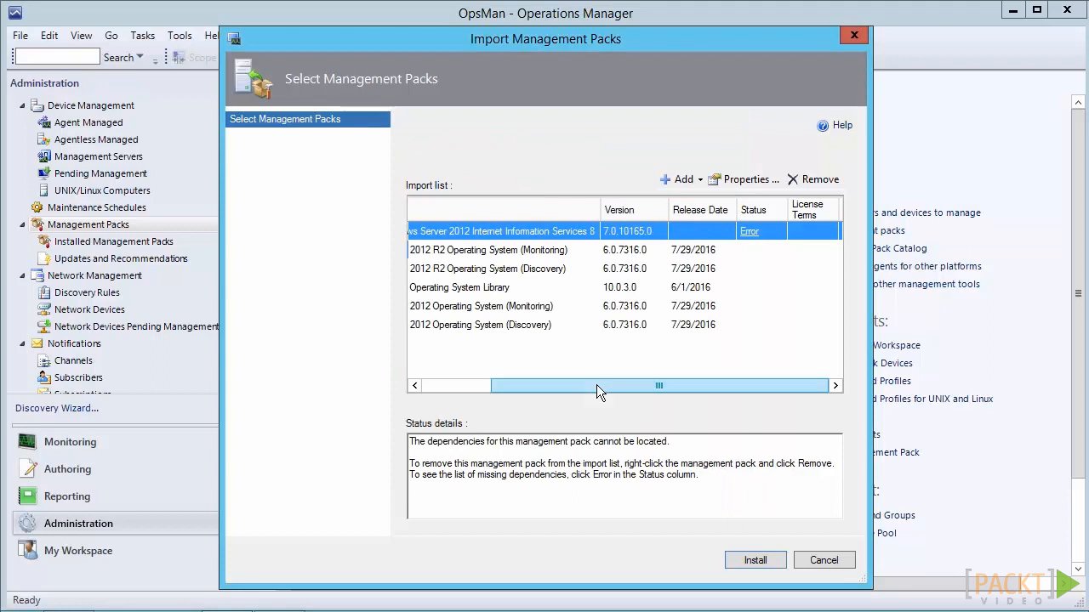
Remove the Microsoft Windows Server 2012 Internet Information Services 8 pack with the error from the import list
drag(596, 386, 527, 385)
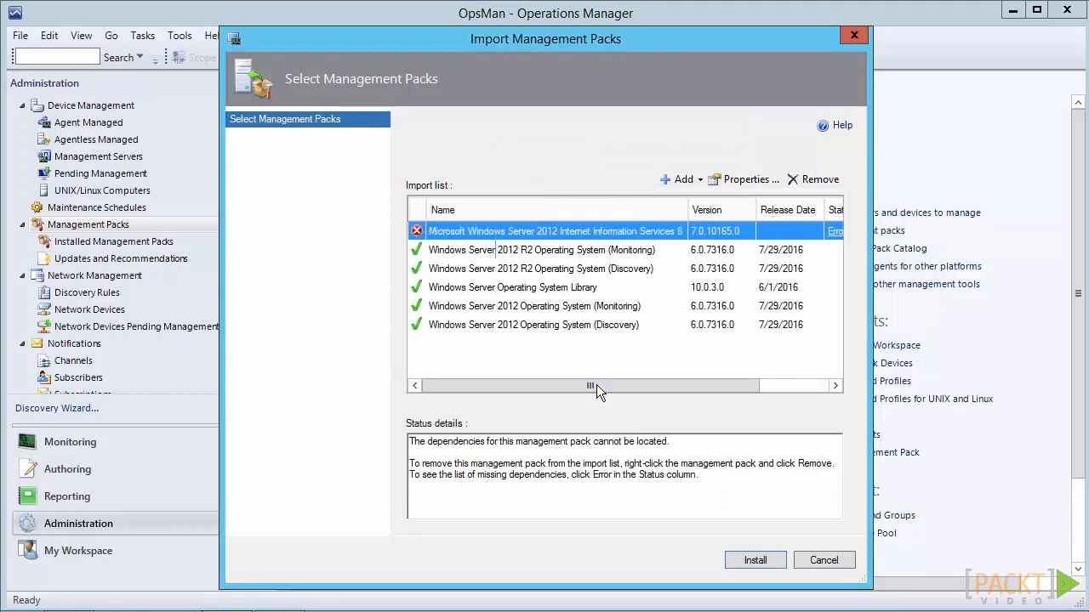
right_click(531, 229)
click(581, 239)
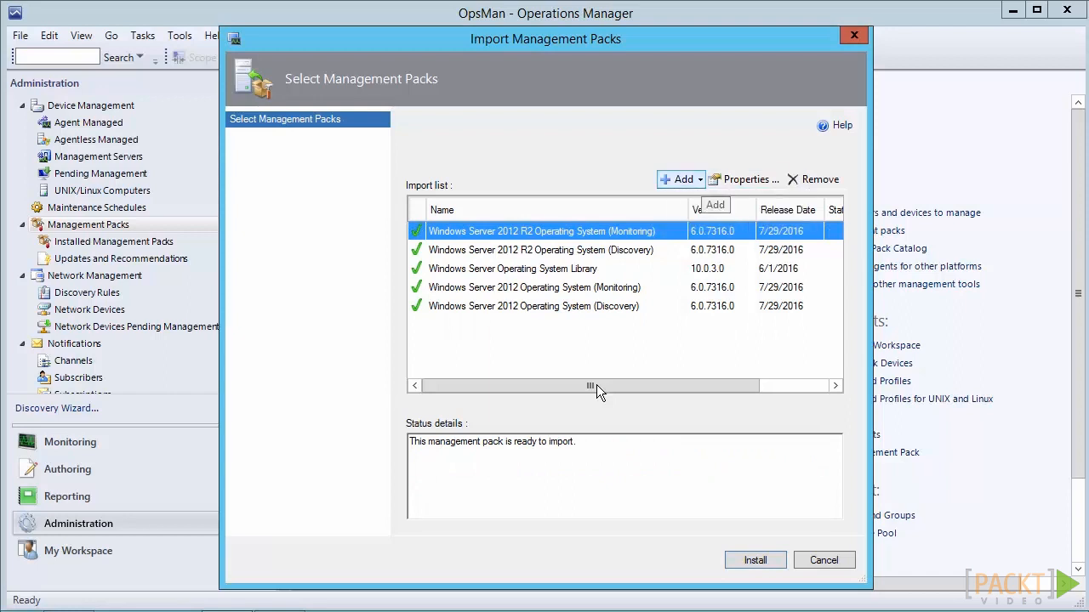
Search the catalog for "IIS" and add the IIS 2012 pack, Microsoft Windows Server 2012 Internet Information Services 8, to the import list
click(680, 179)
click(729, 198)
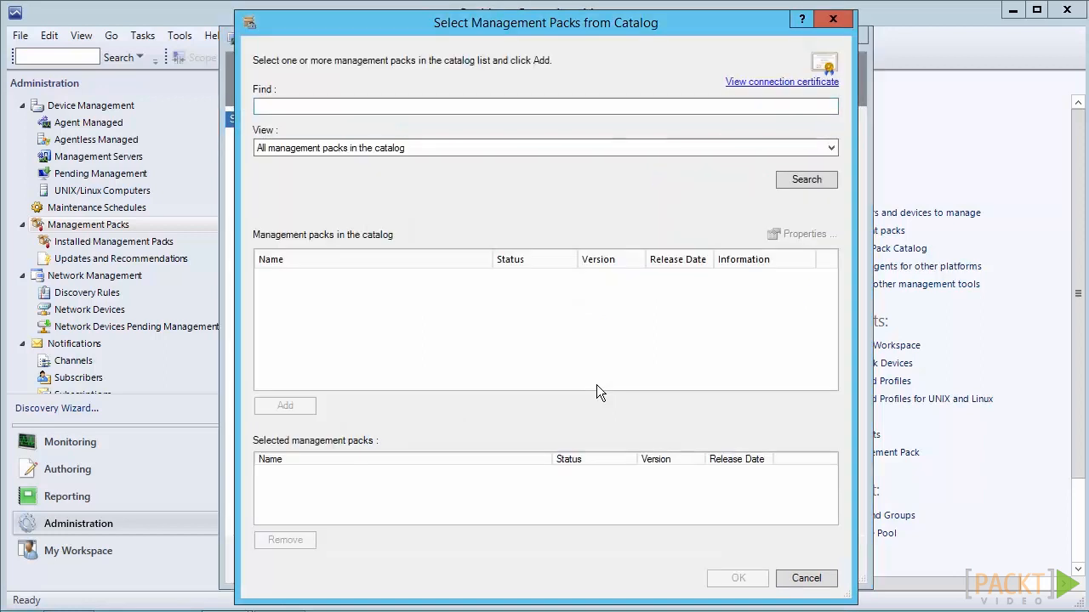
text(IIS)
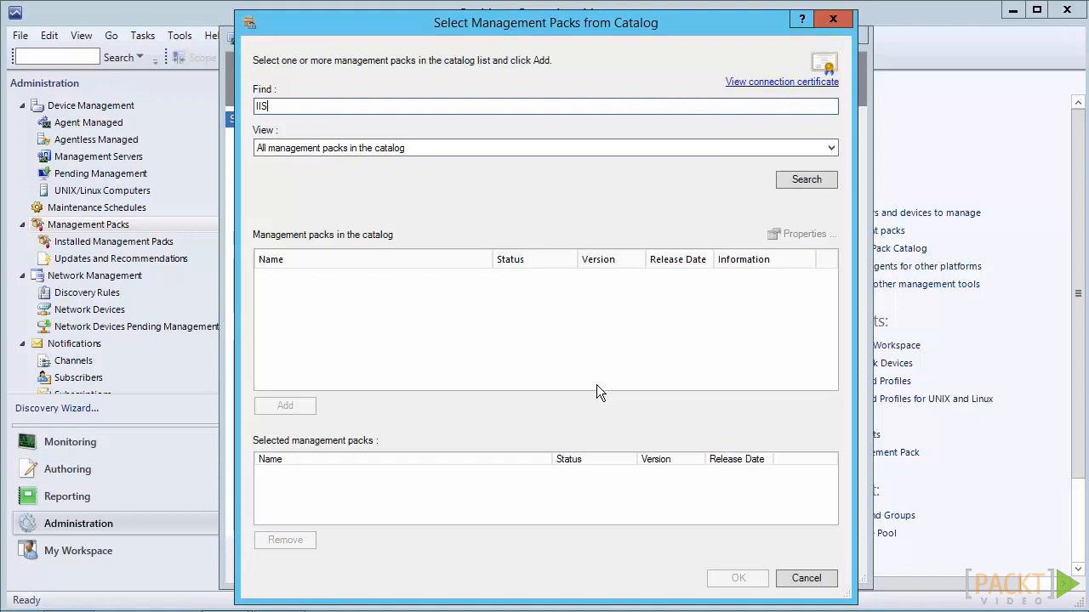
key(Return)
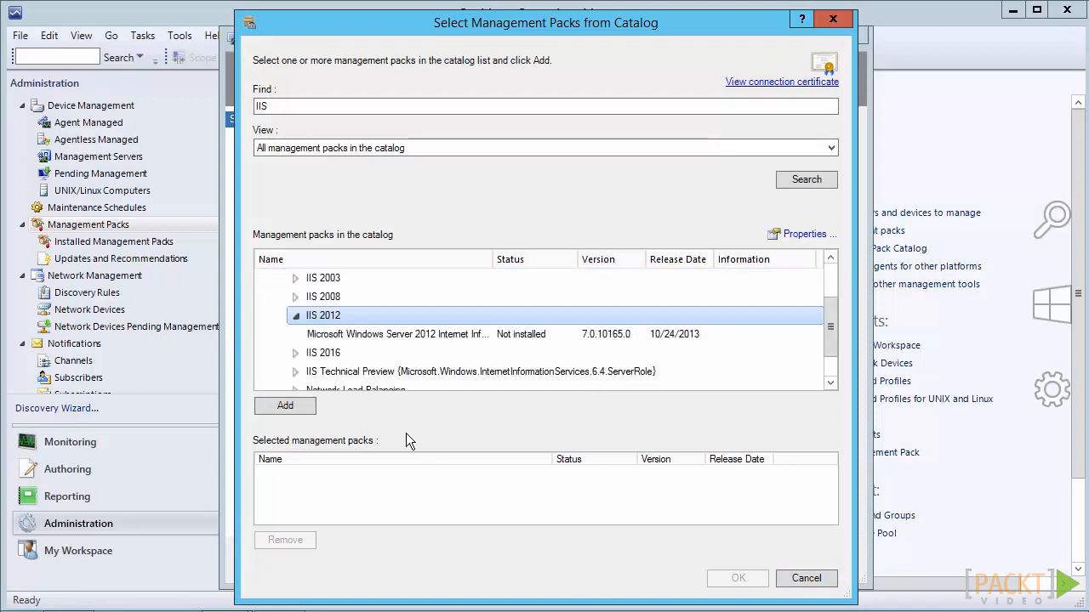
click(375, 335)
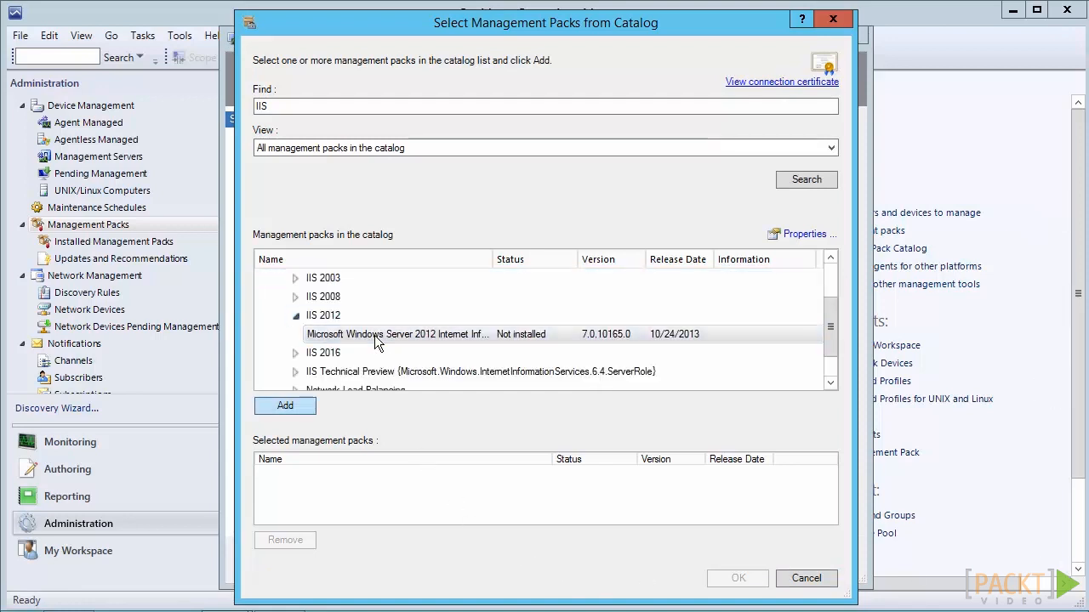
click(285, 405)
key(Return)
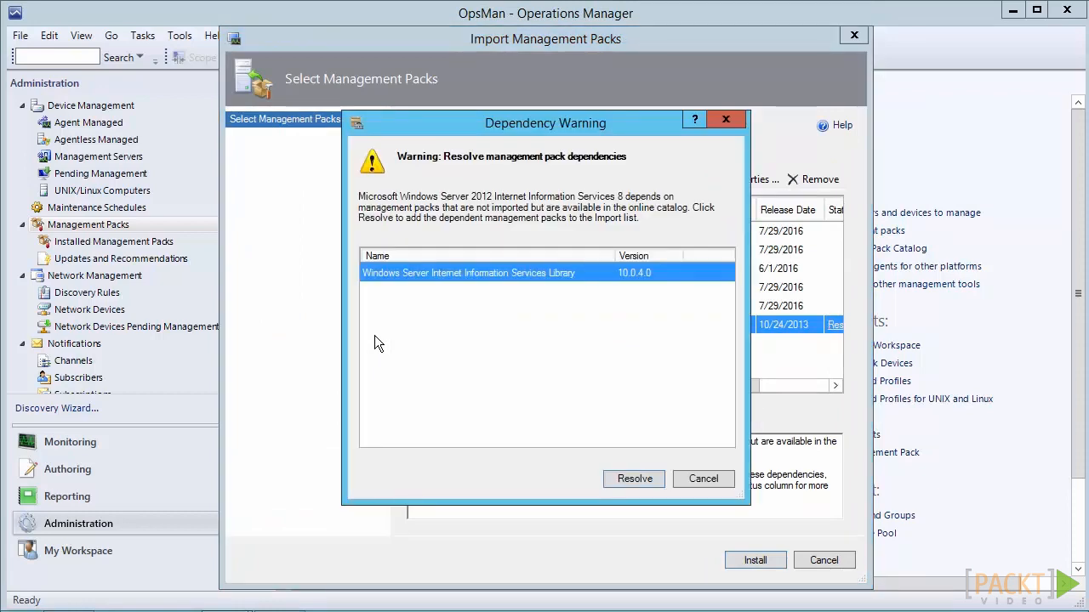
Resolve the IIS 8 pack's dependency on the Windows Server Internet Information Services Library and install the listed management packs
key(Return)
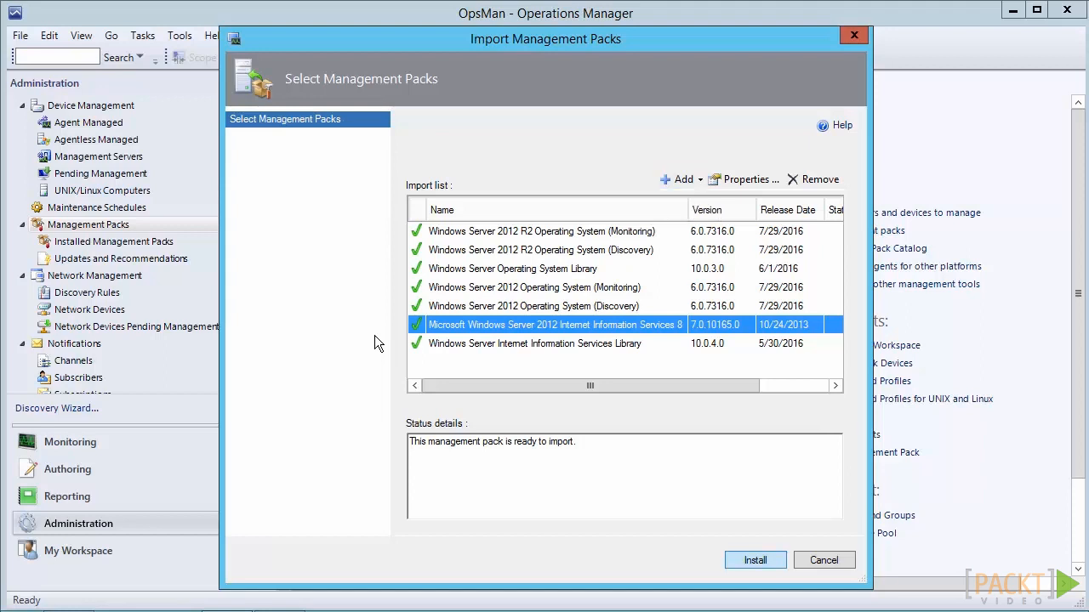
key(Return)
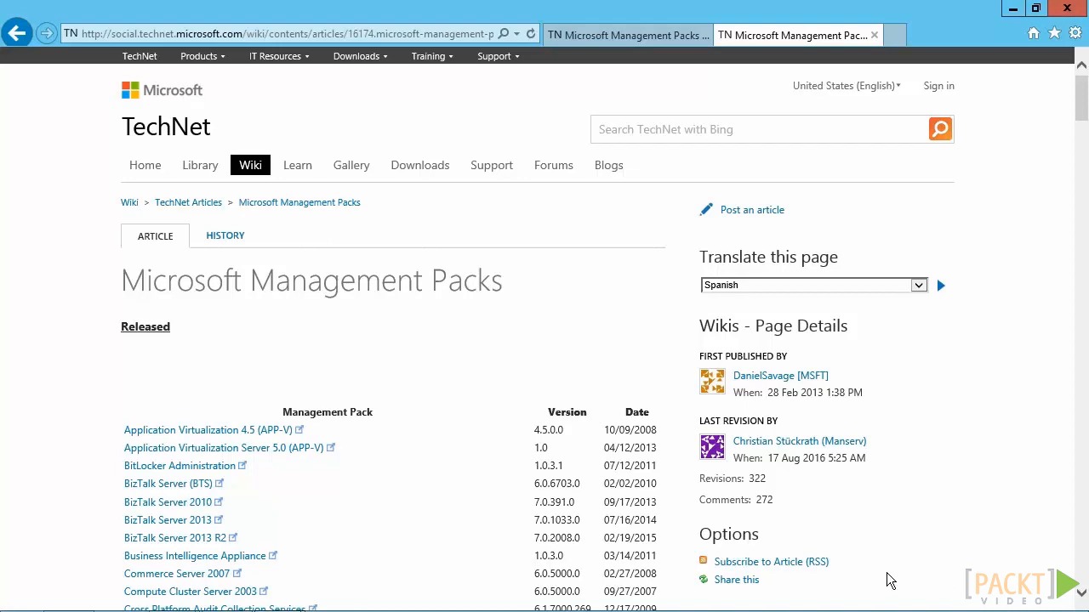
Look through the released packs listed on the TechNet Wiki page "Microsoft Management Packs" in the browser
scroll(1082, 108, down, 1)
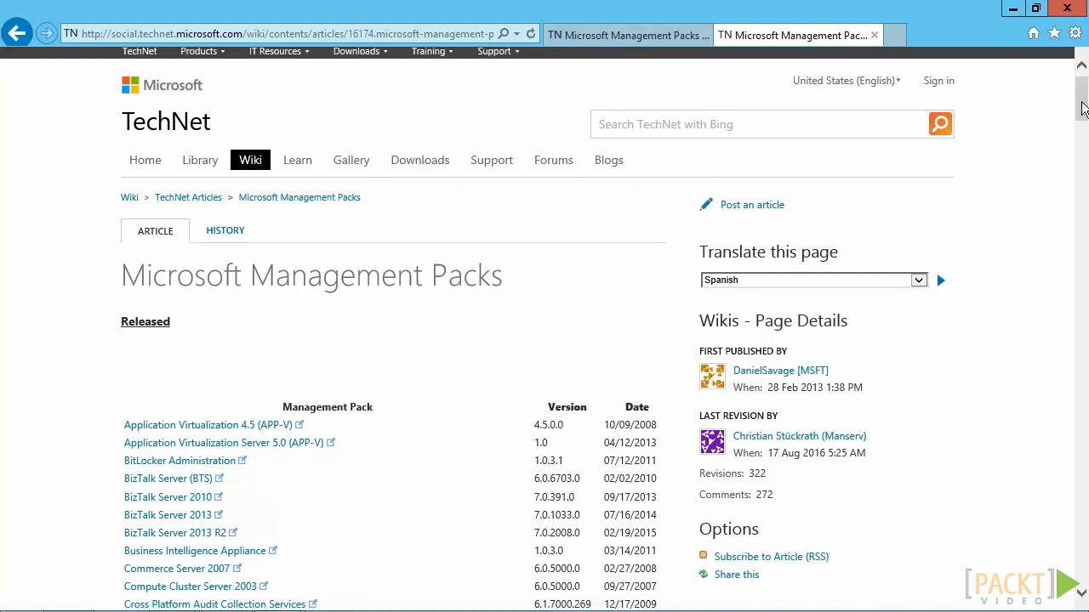
scroll(1082, 108, down, 10)
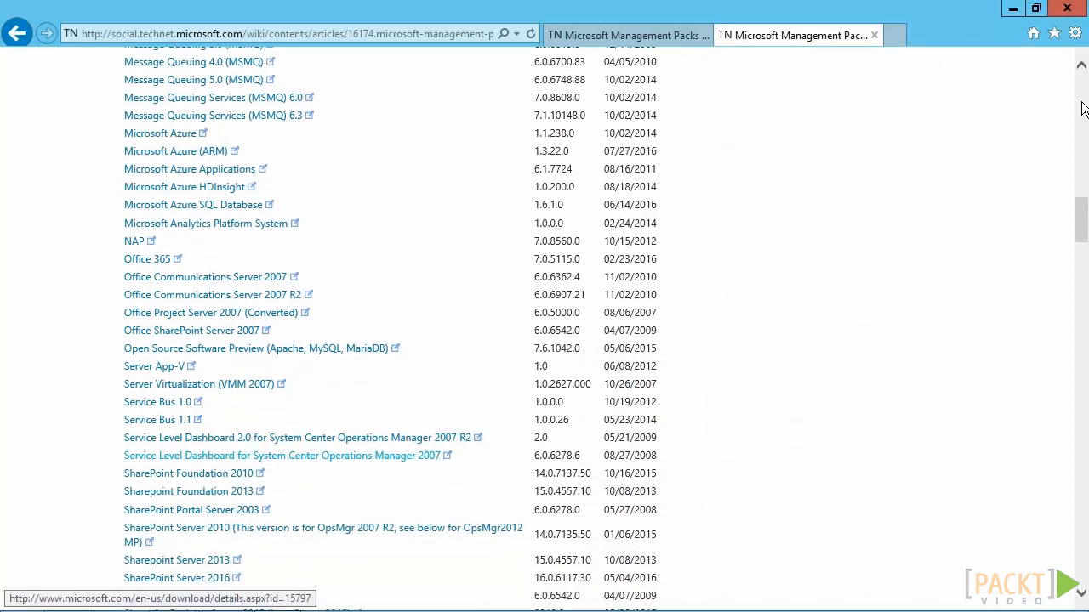
scroll(1082, 108, down, 3)
scroll(1081, 108, down, 3)
scroll(1082, 108, down, 15)
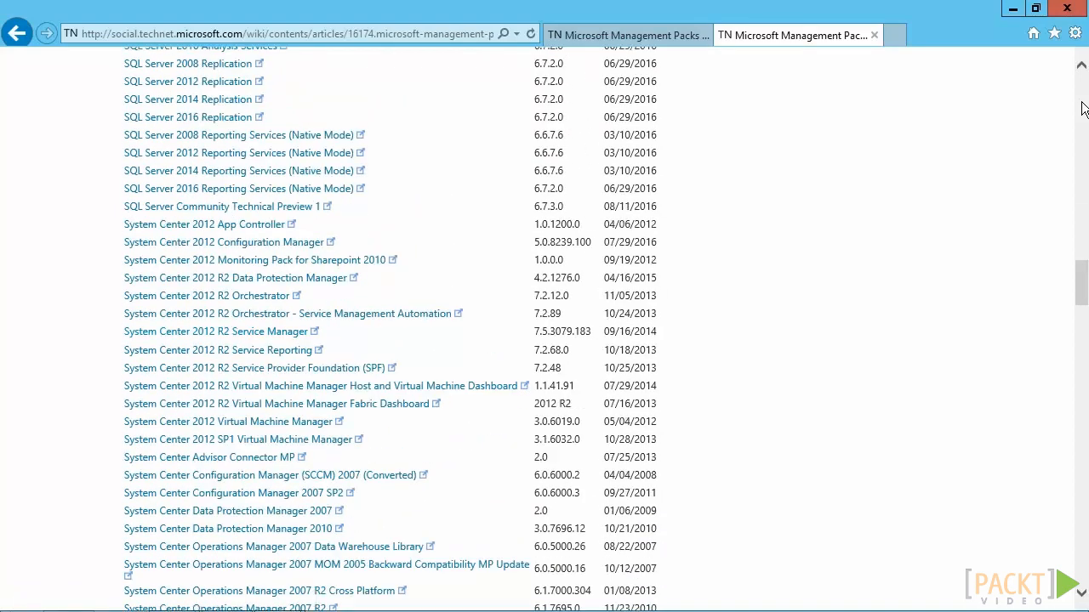
scroll(1082, 108, down, 2)
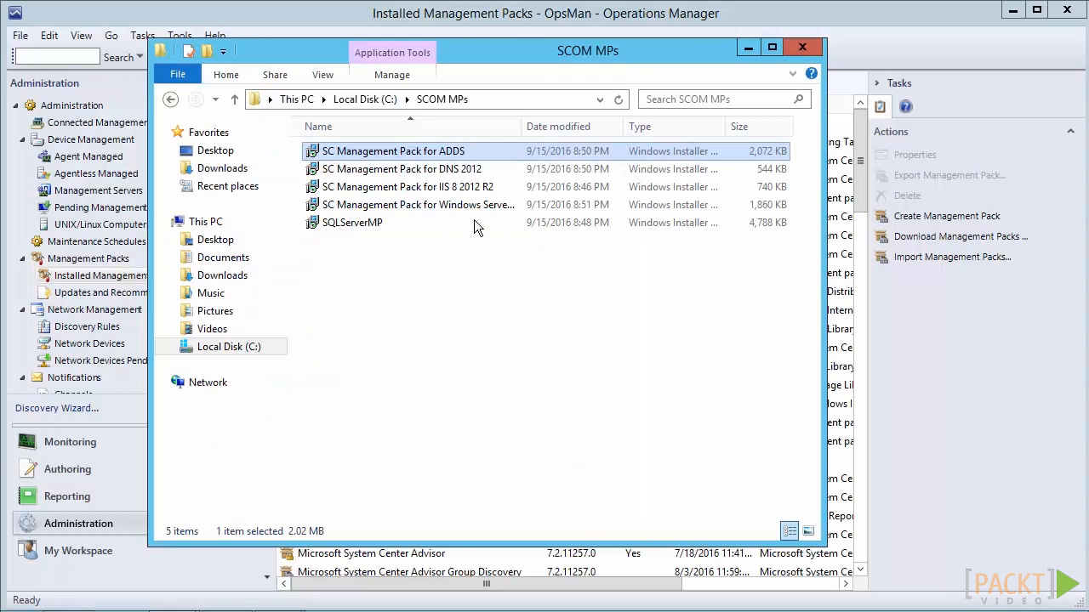
Run the SC Management Pack for ADDS installer, accept the license, and install it for everyone in the default folder
double_click(376, 153)
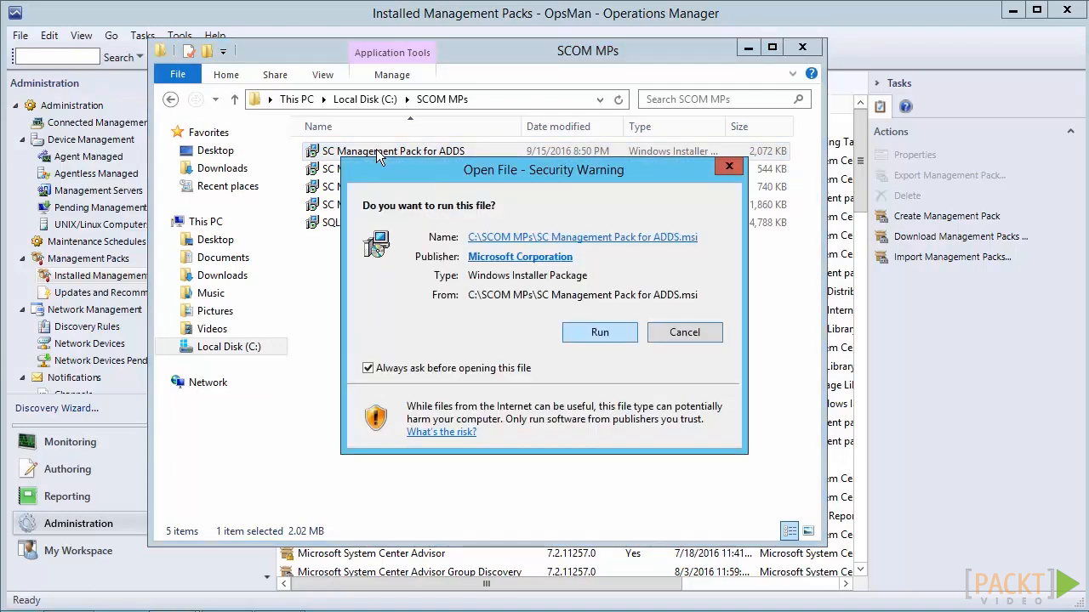
key(Return)
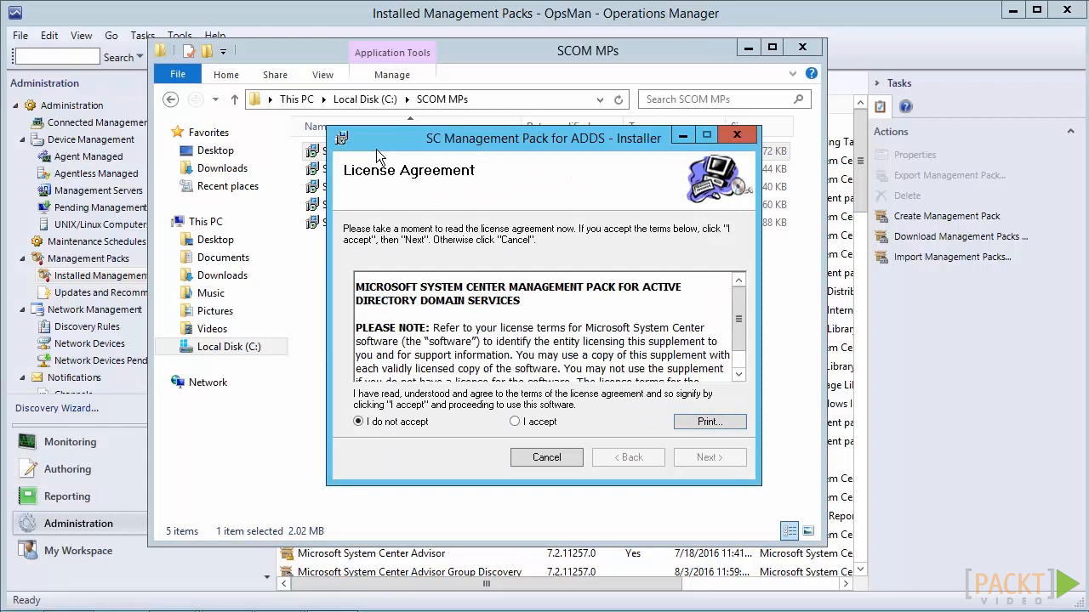
key(alt+a)
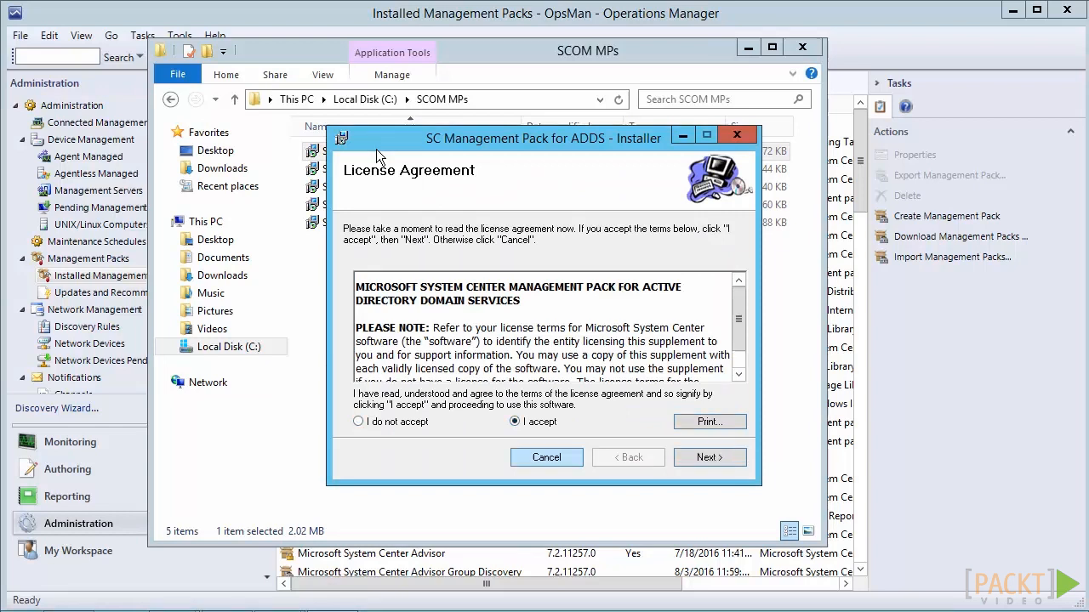
key(Return)
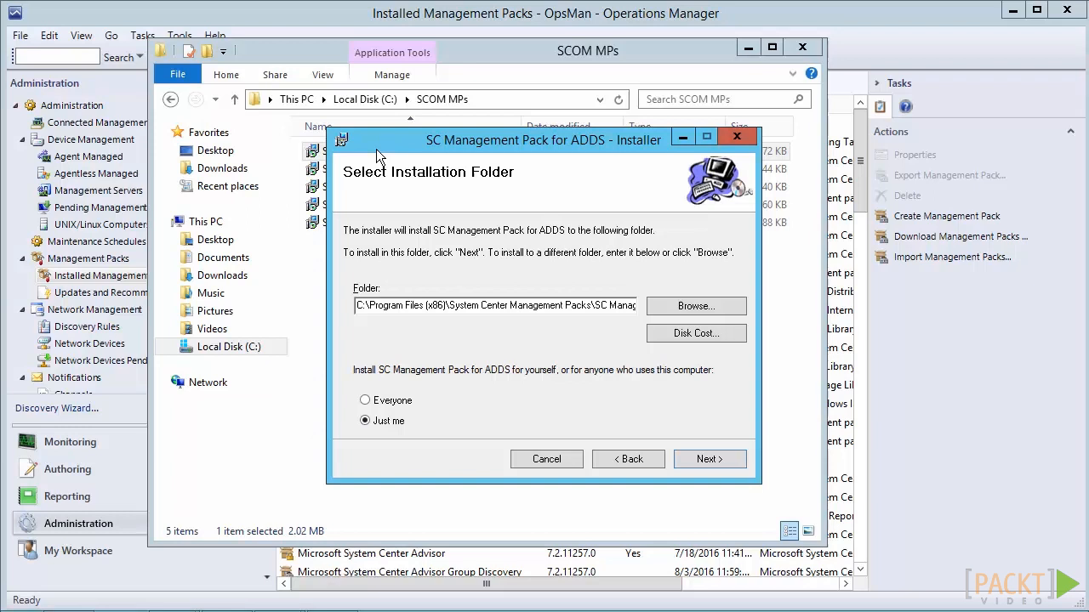
key(alt+e)
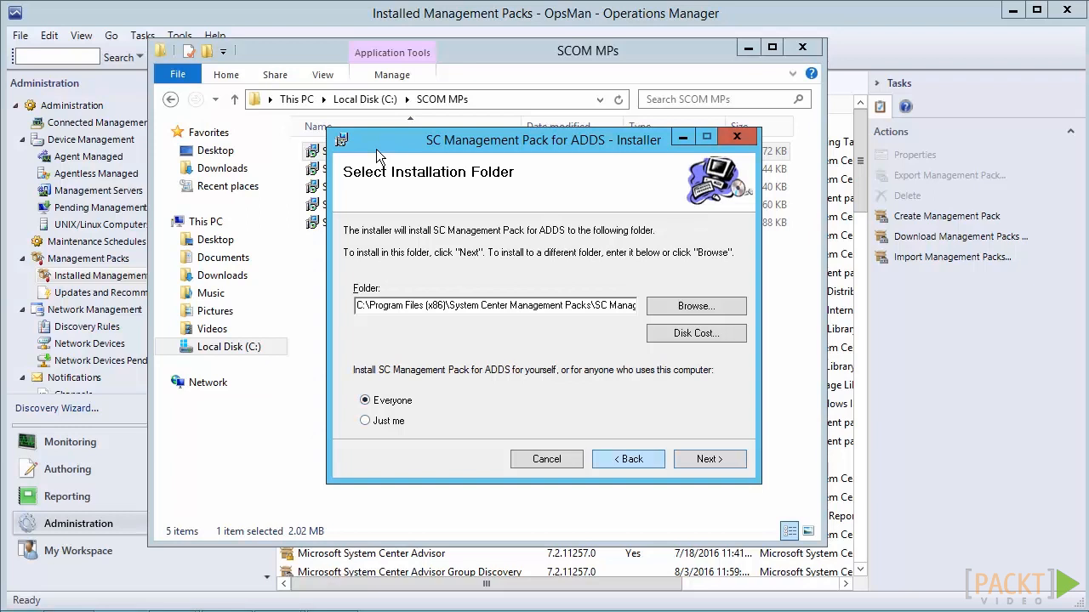
key(Return)
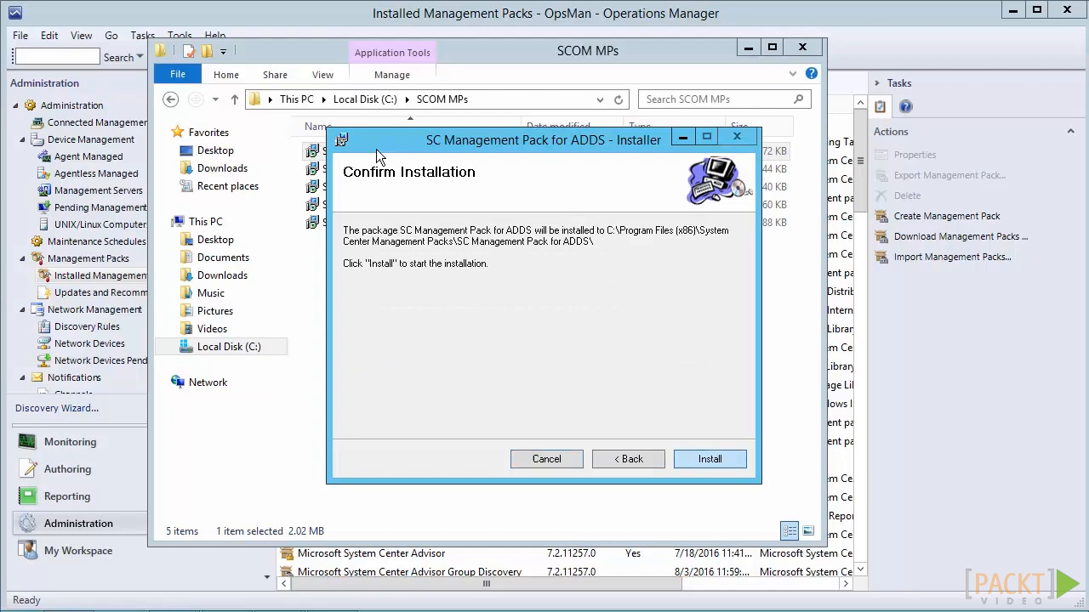
key(Return)
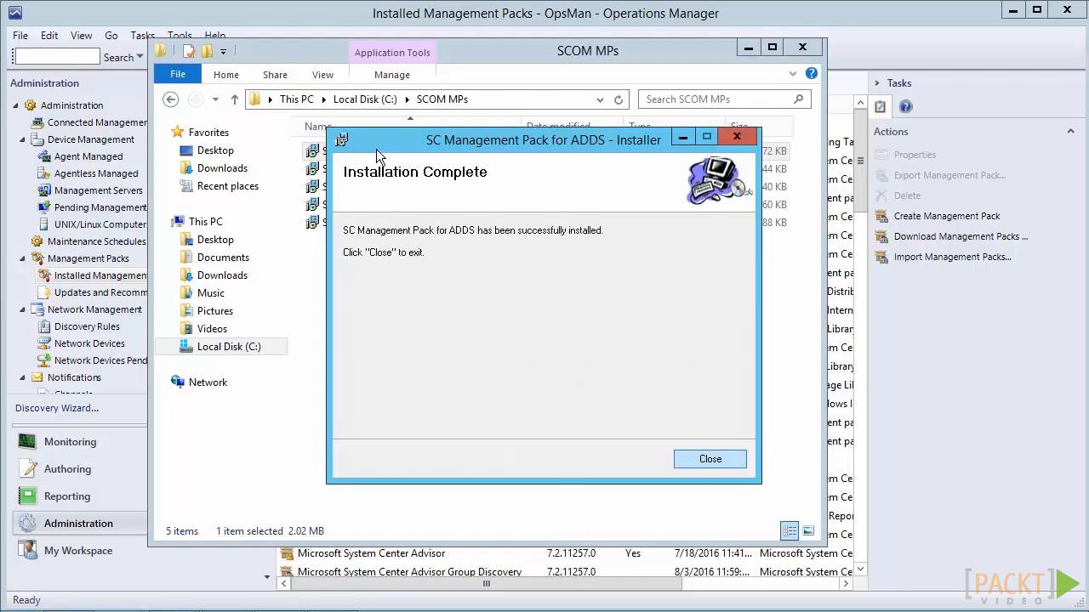
key(Return)
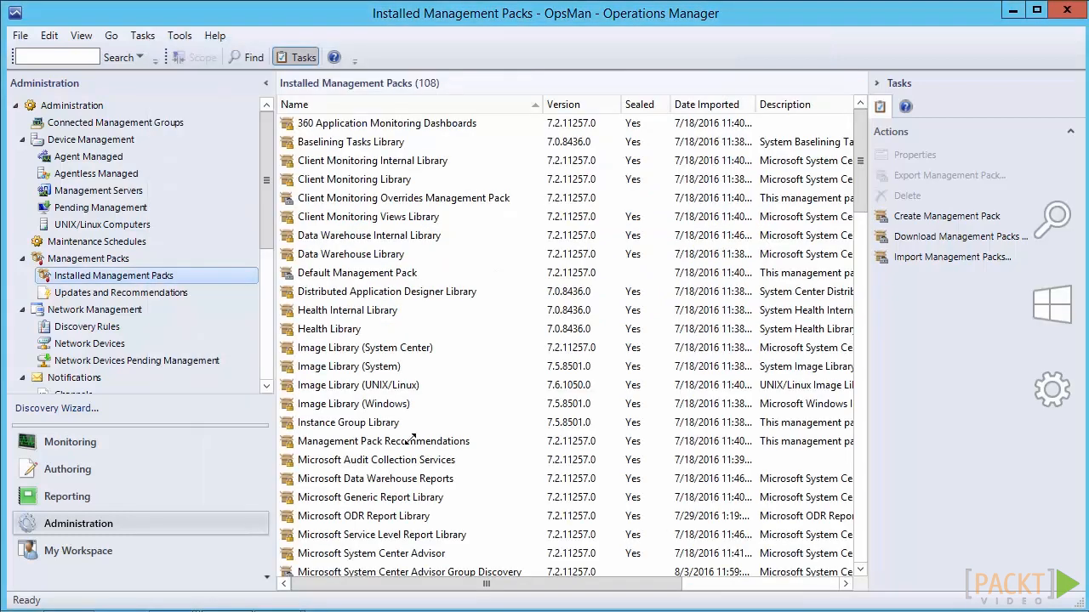
Start a management pack import from disk, declining the online catalog search for dependencies
click(86, 259)
right_click(88, 260)
key(Down)
key(Down)
key(Down)
key(Down)
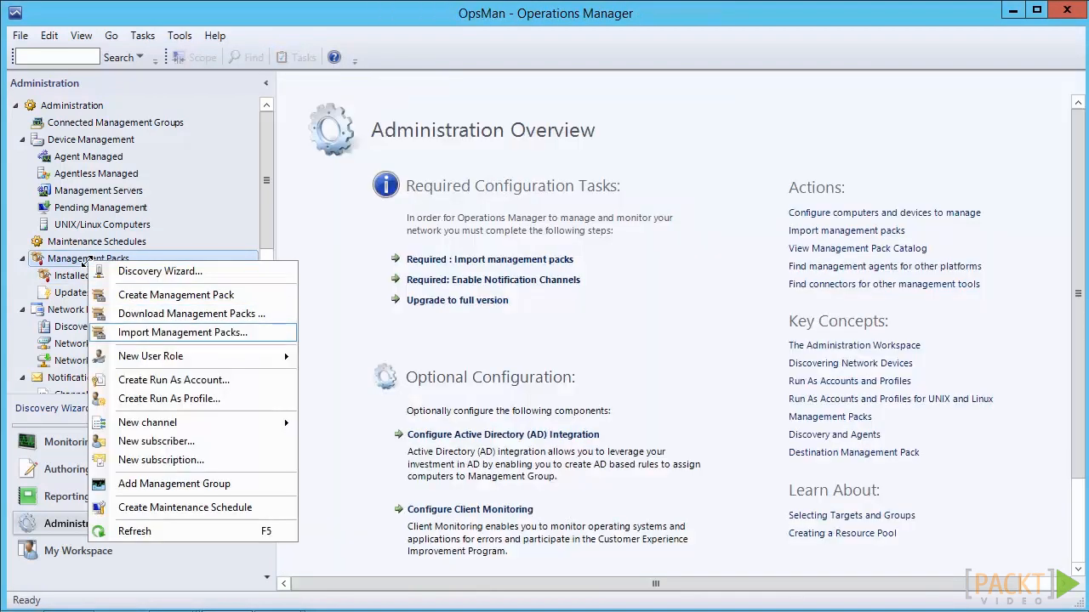
key(Return)
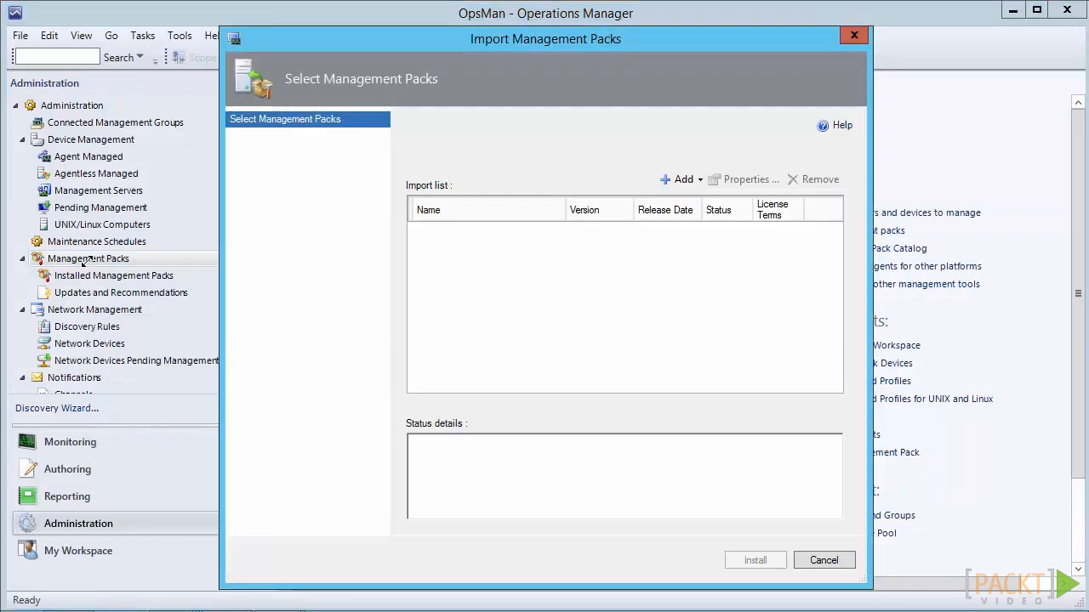
click(683, 179)
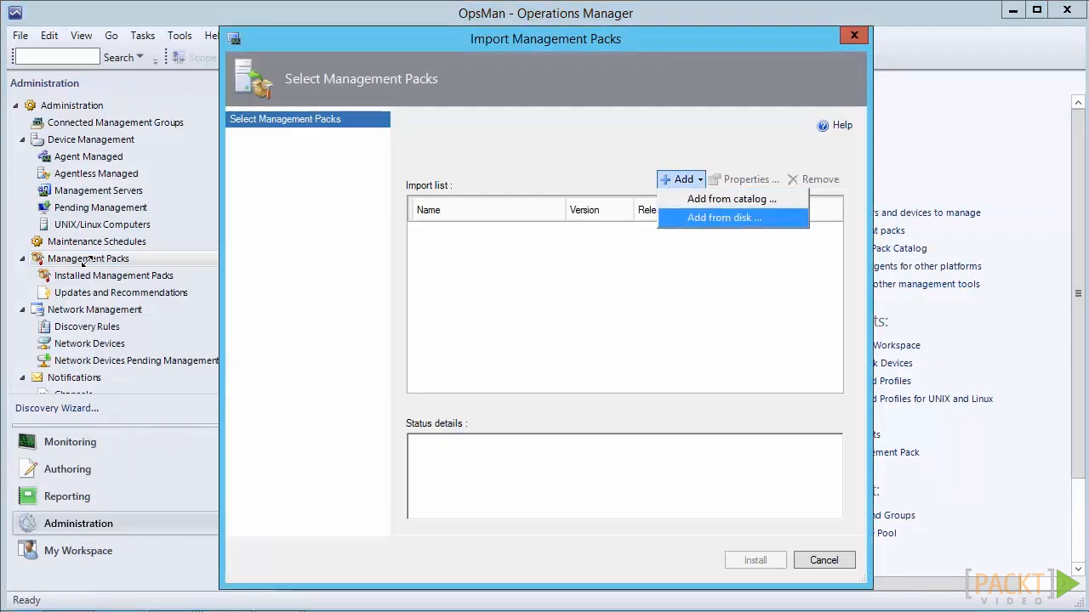
key(Return)
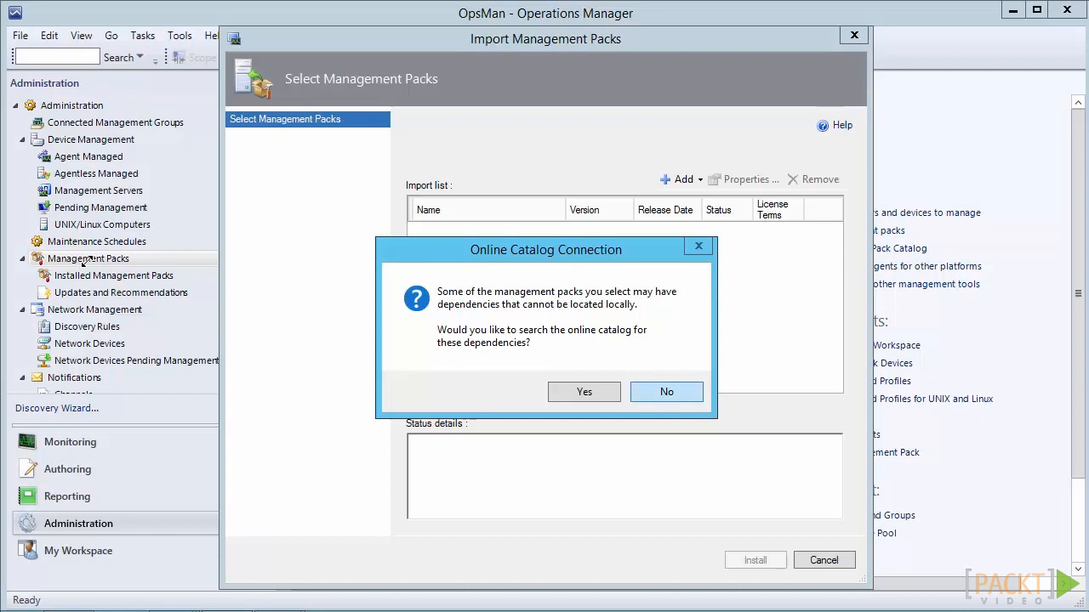
key(Return)
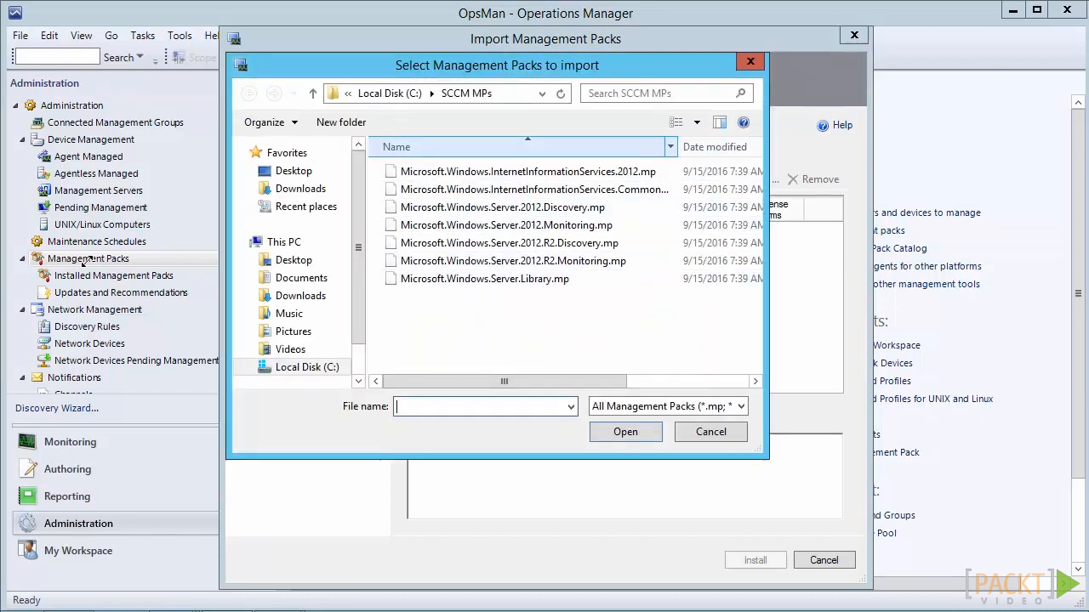
Add the AD 2008 Discovery, 2008 Monitoring, ClientMonitoring and Library packs from the SC Management Pack for ADDS folder under Program Files (x86)
click(313, 94)
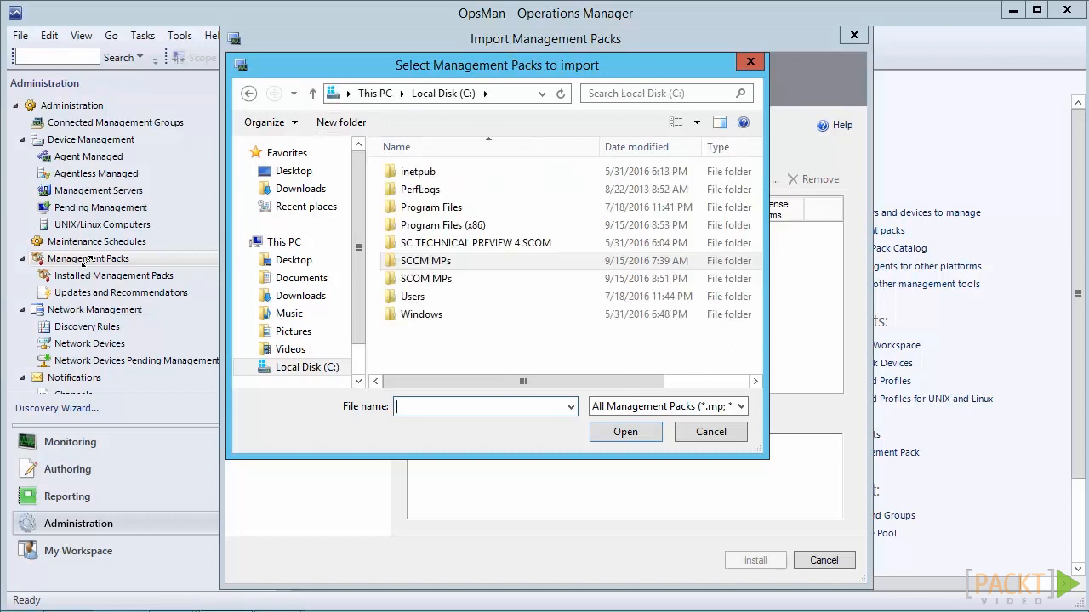
double_click(425, 278)
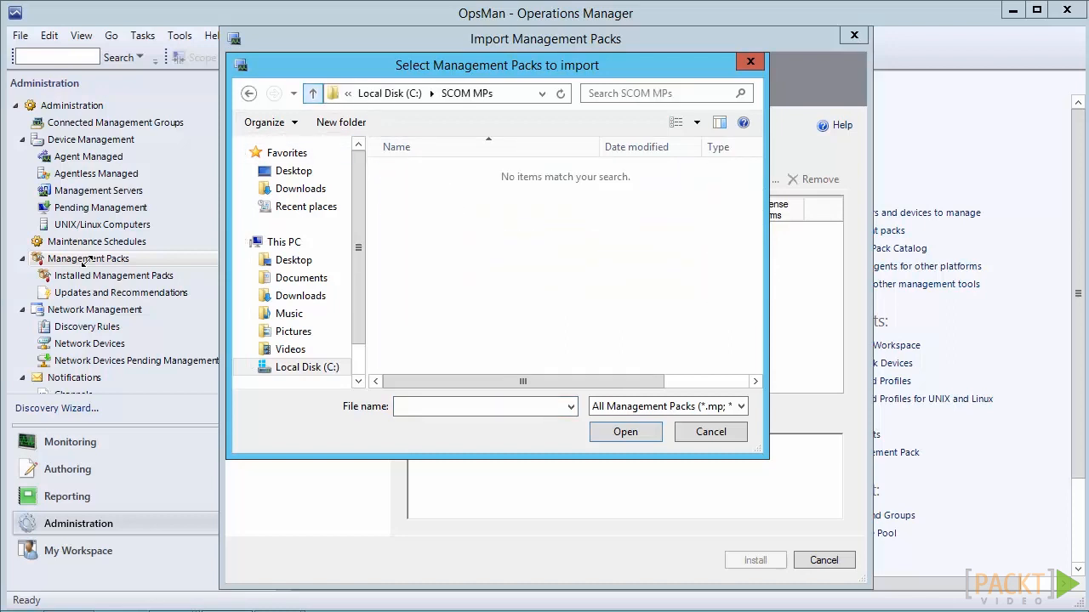
click(313, 94)
double_click(443, 225)
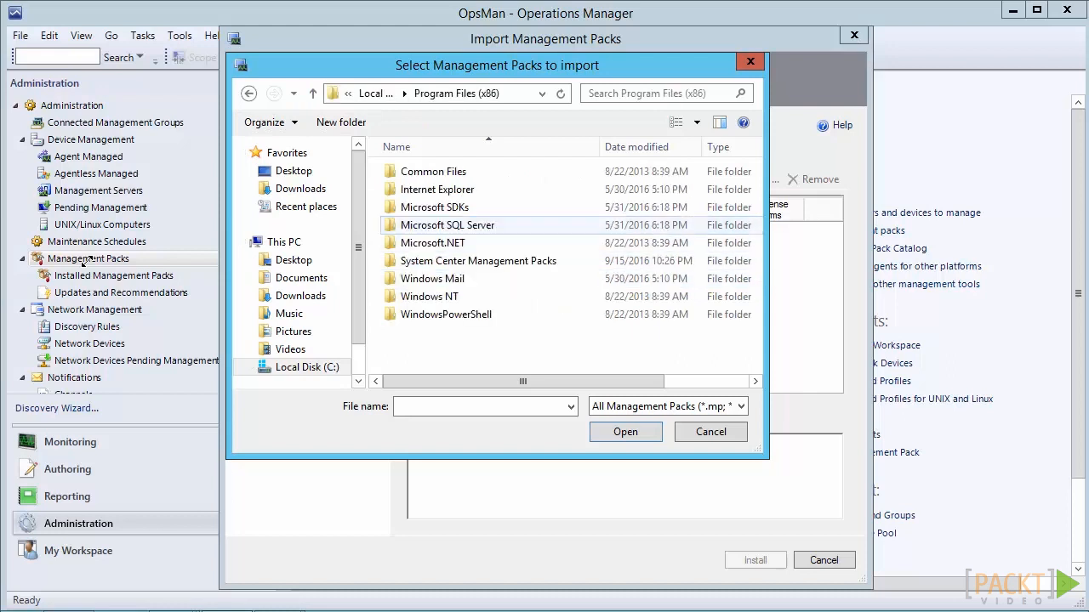
double_click(476, 261)
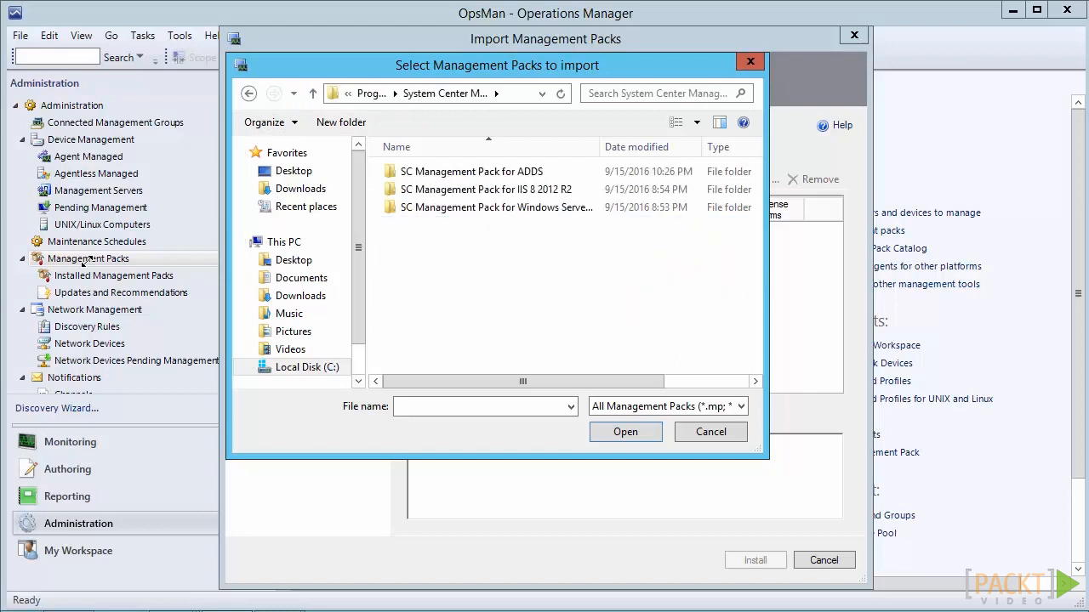
click(471, 171)
double_click(471, 171)
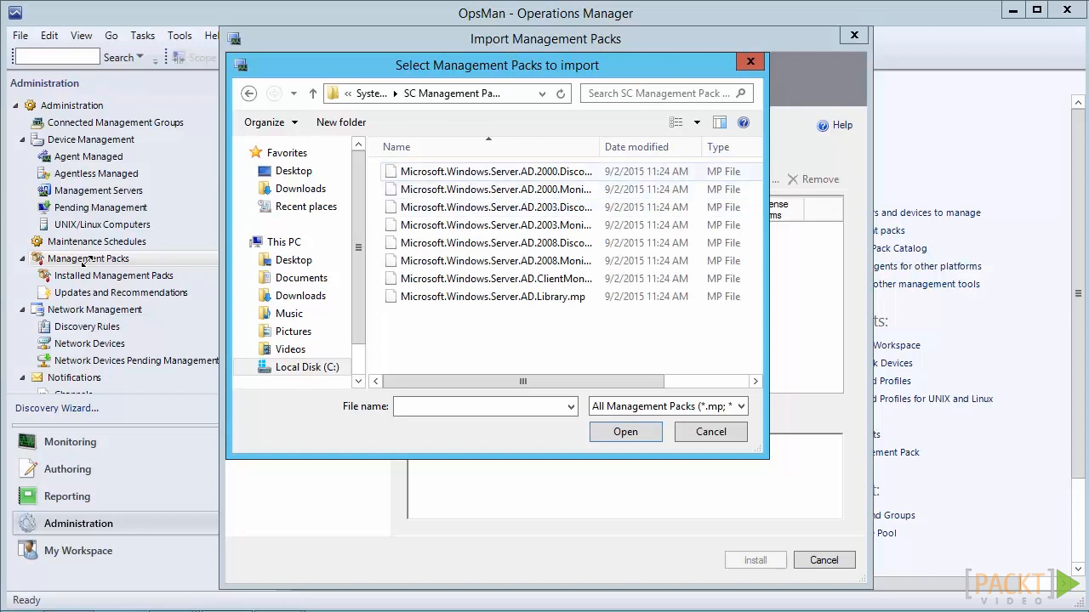
drag(599, 146, 665, 146)
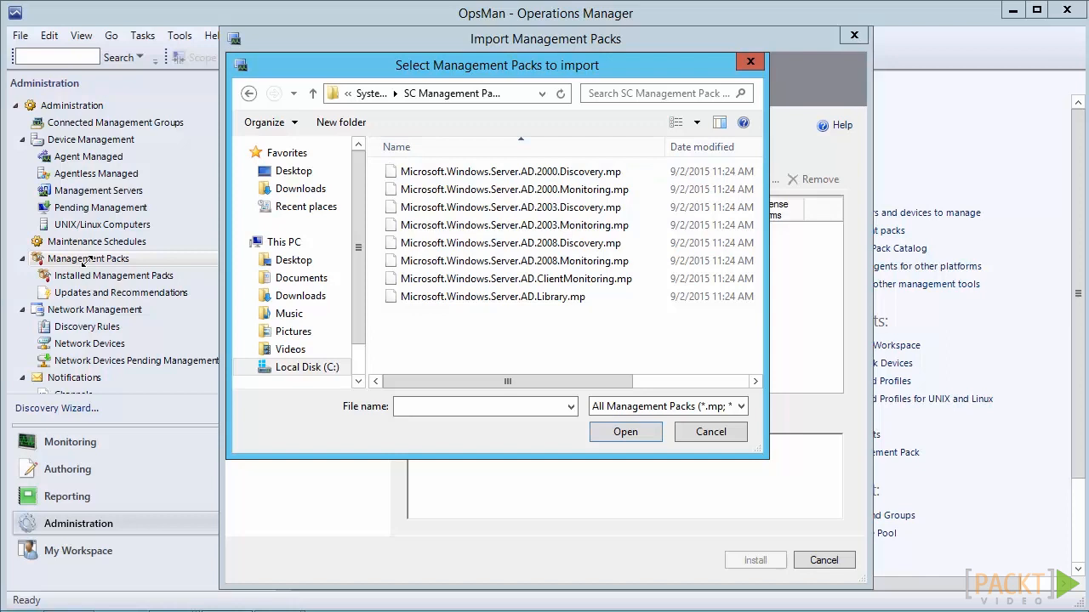
drag(645, 242, 544, 297)
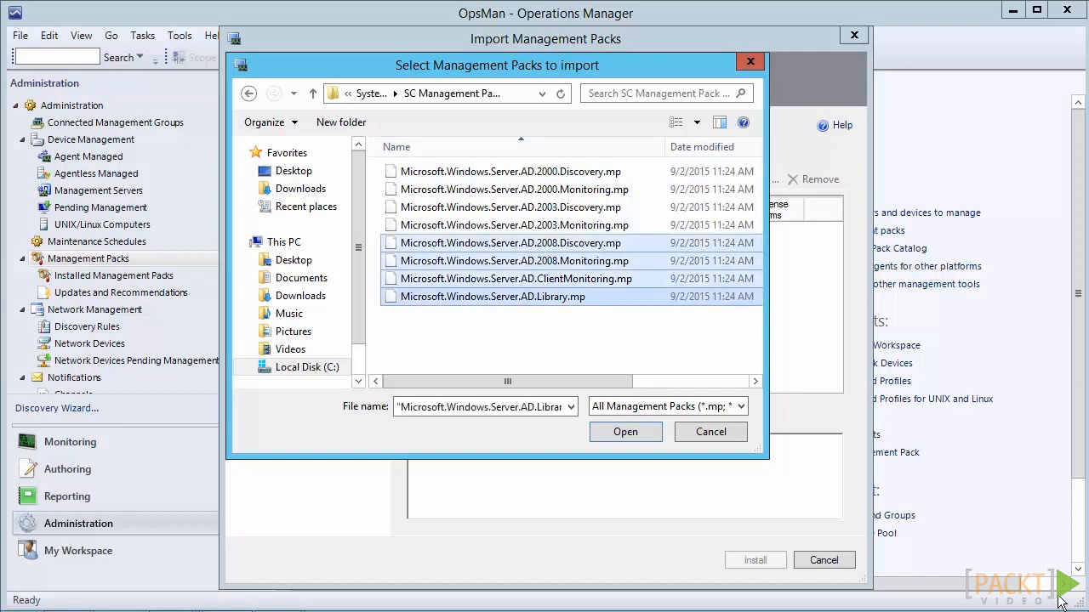
click(617, 434)
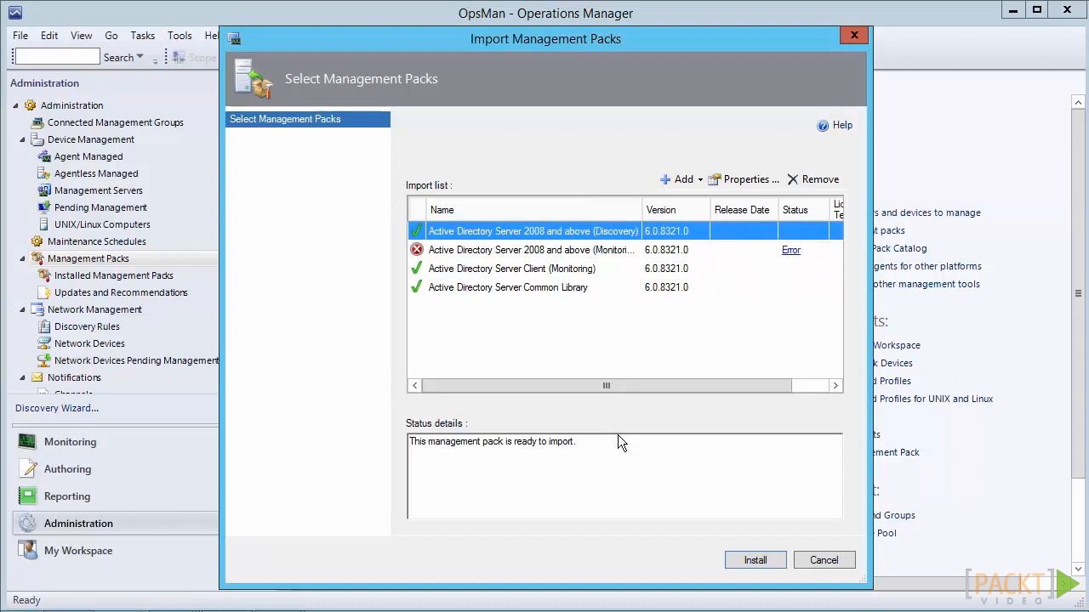
Check the AD 2008 Monitoring pack's missing dependencies, add the AD 2000 and 2003 Discovery packs from disk, and install all listed packs
key(Down)
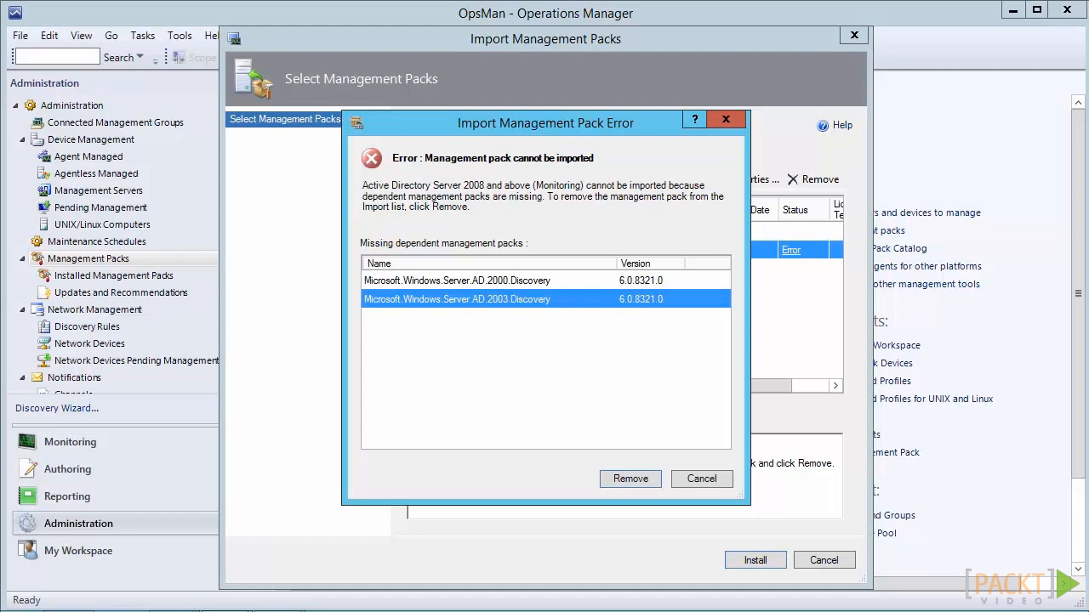
key(Escape)
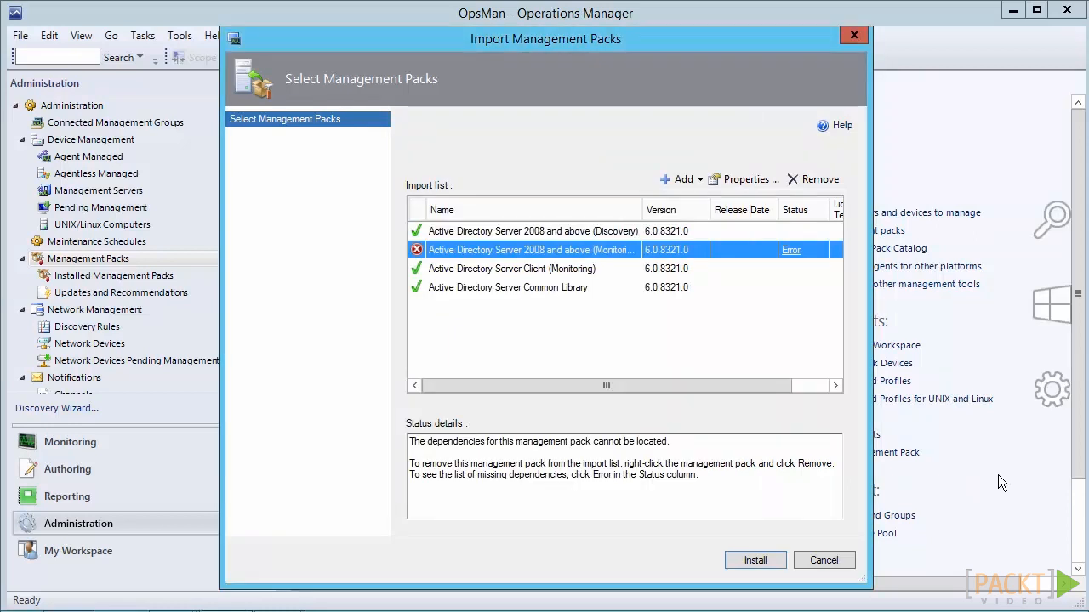
click(700, 182)
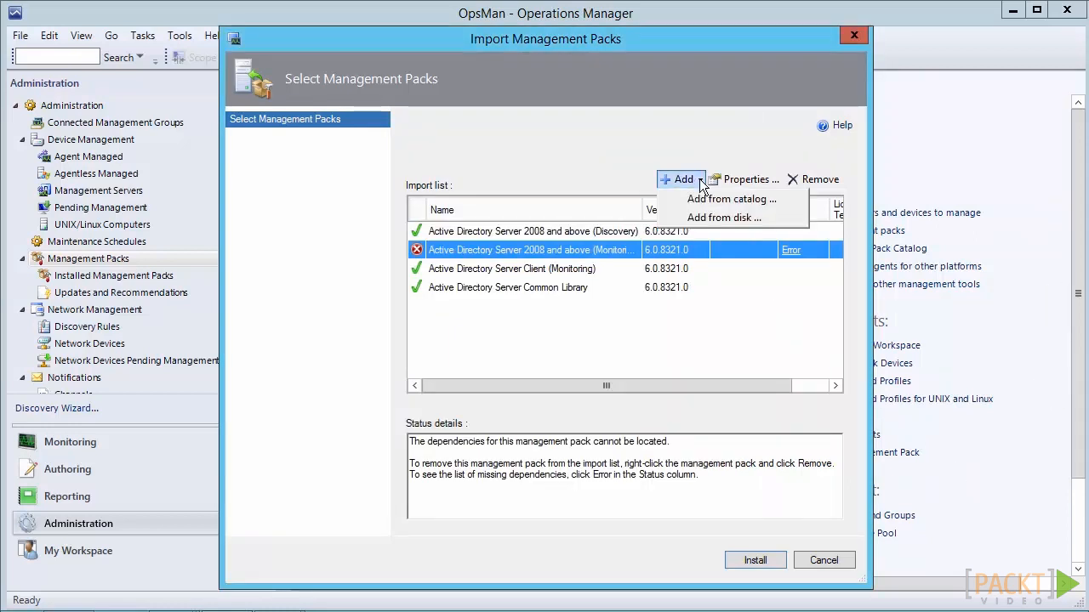
key(Down)
key(Down)
key(Return)
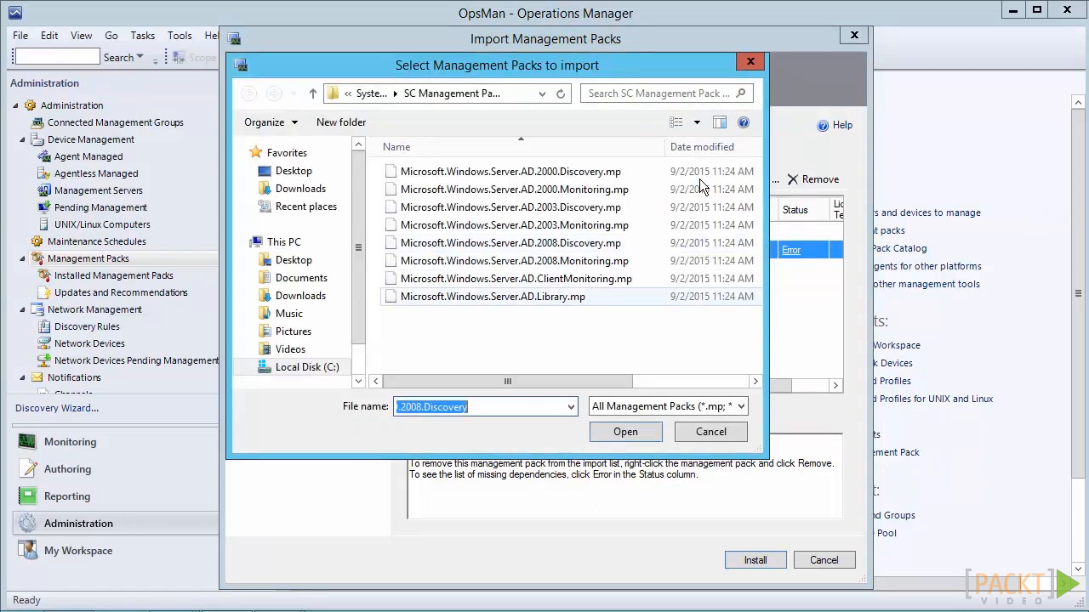
click(700, 179)
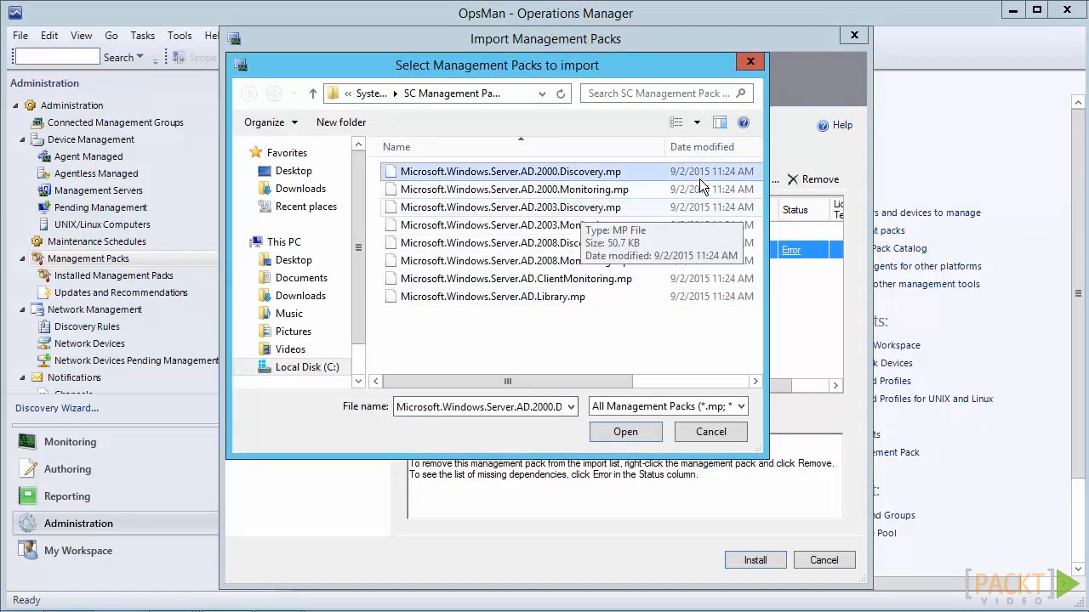
ctrl+click(582, 208)
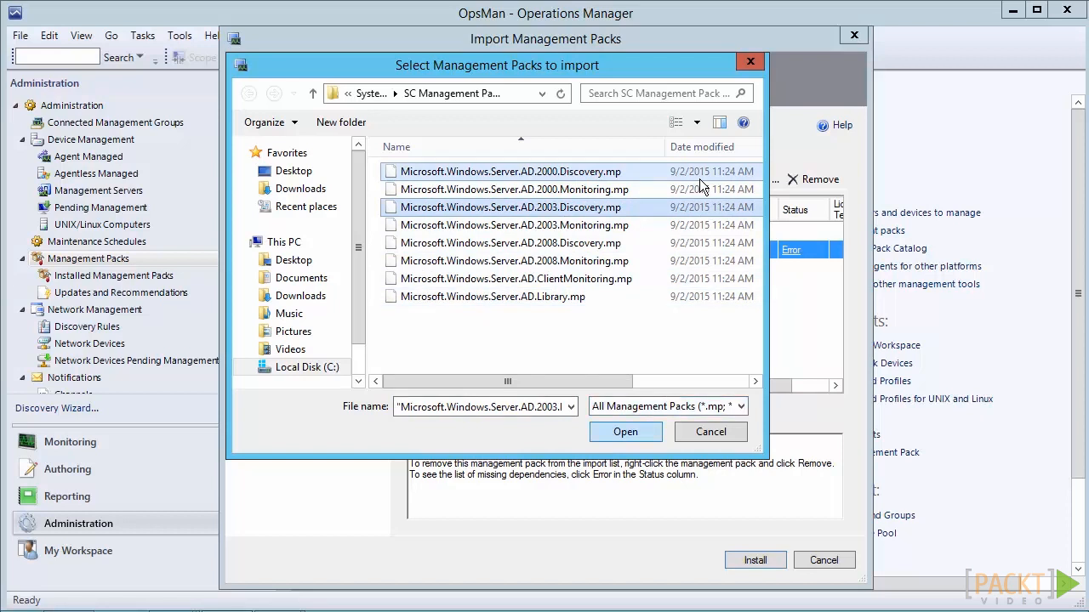
key(Return)
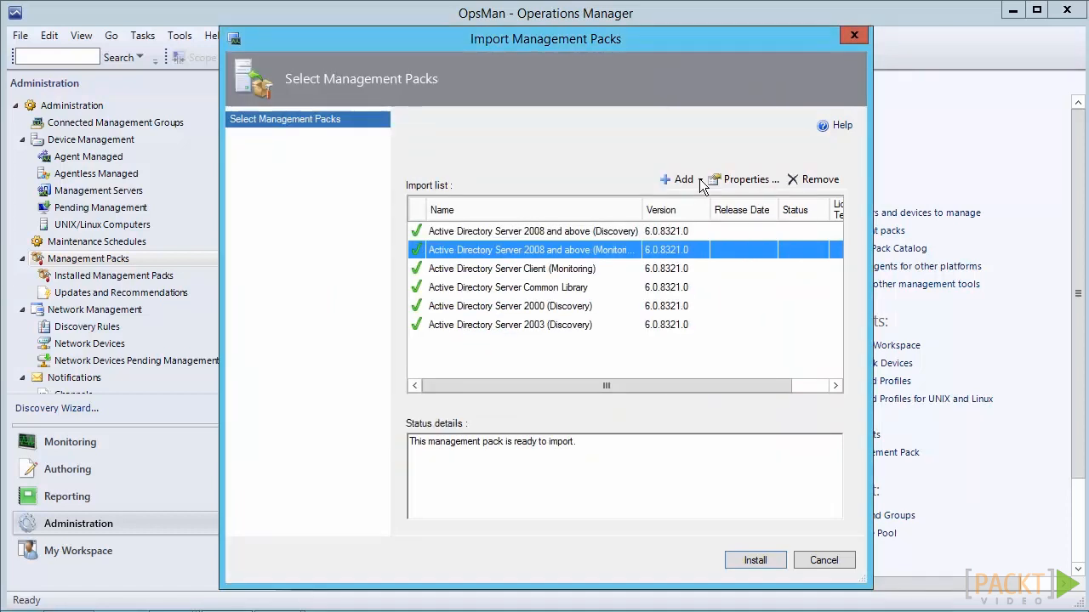
key(Return)
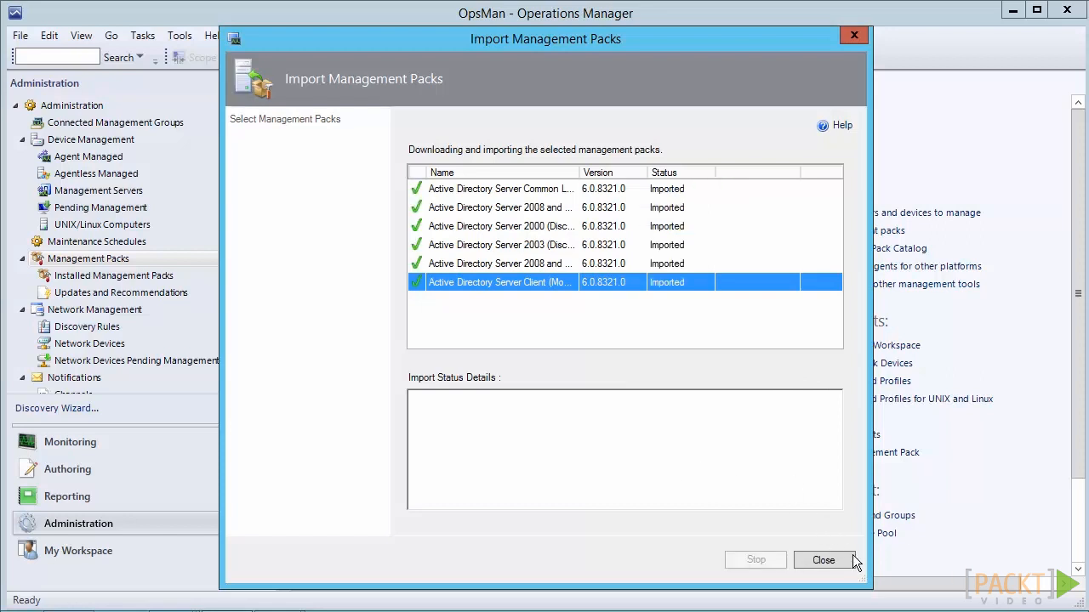
click(823, 561)
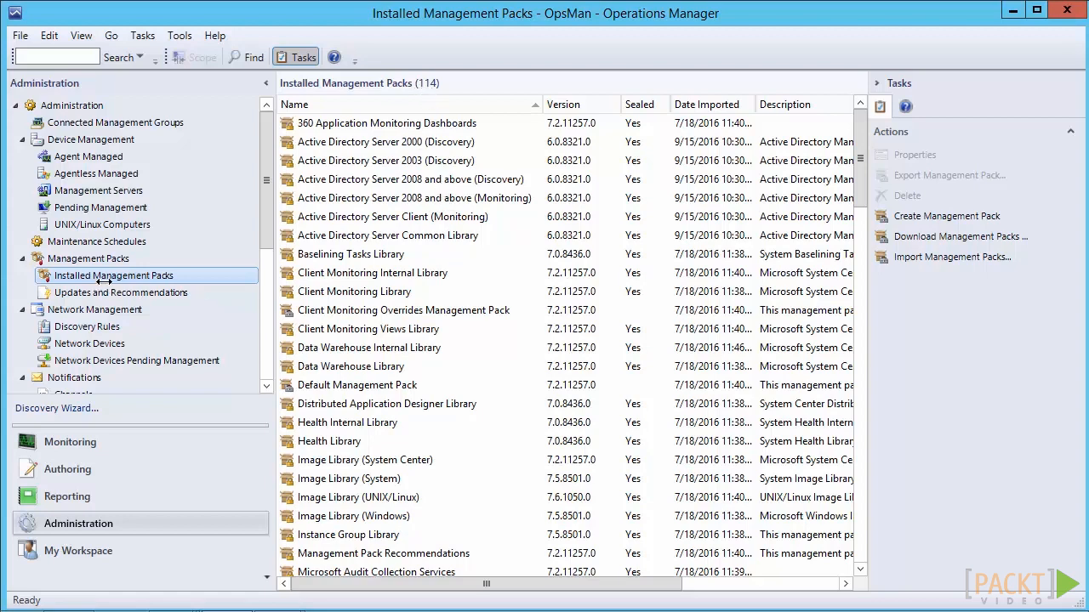
Review the management packs listed under Updates and Recommendations
key(Down)
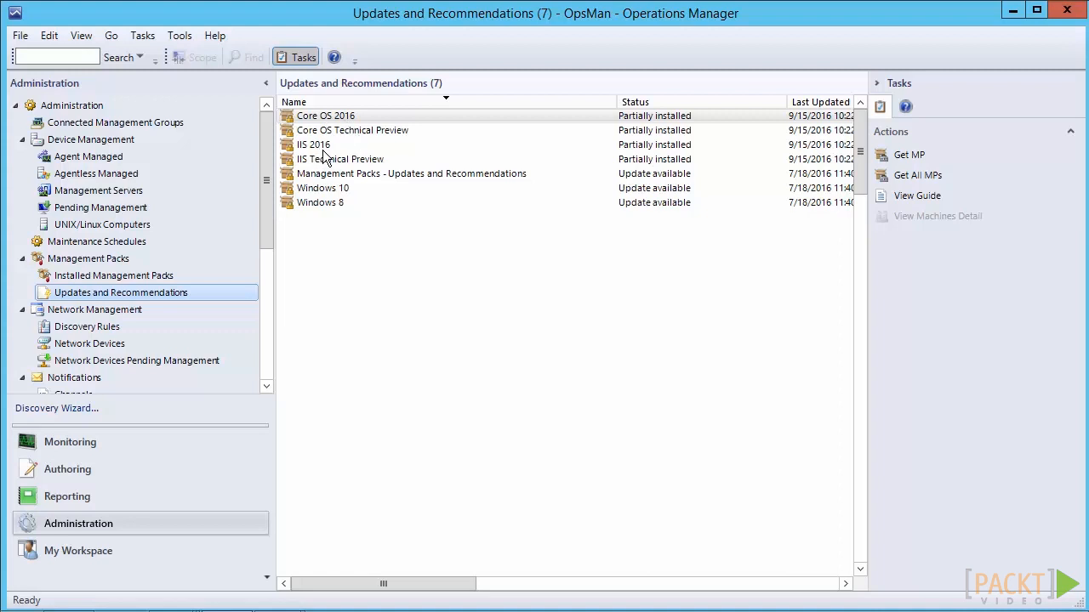
right_click(337, 212)
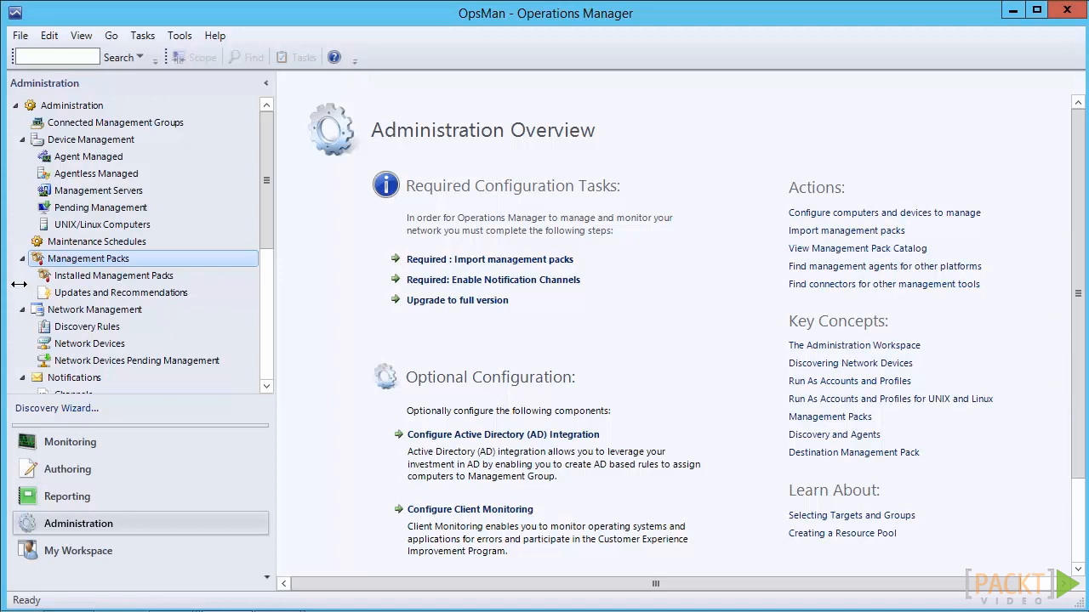
Create a management pack named "Windows Server Active Directory Overrides MP" with the default version and an empty knowledge article
right_click(78, 259)
key(Down)
key(Down)
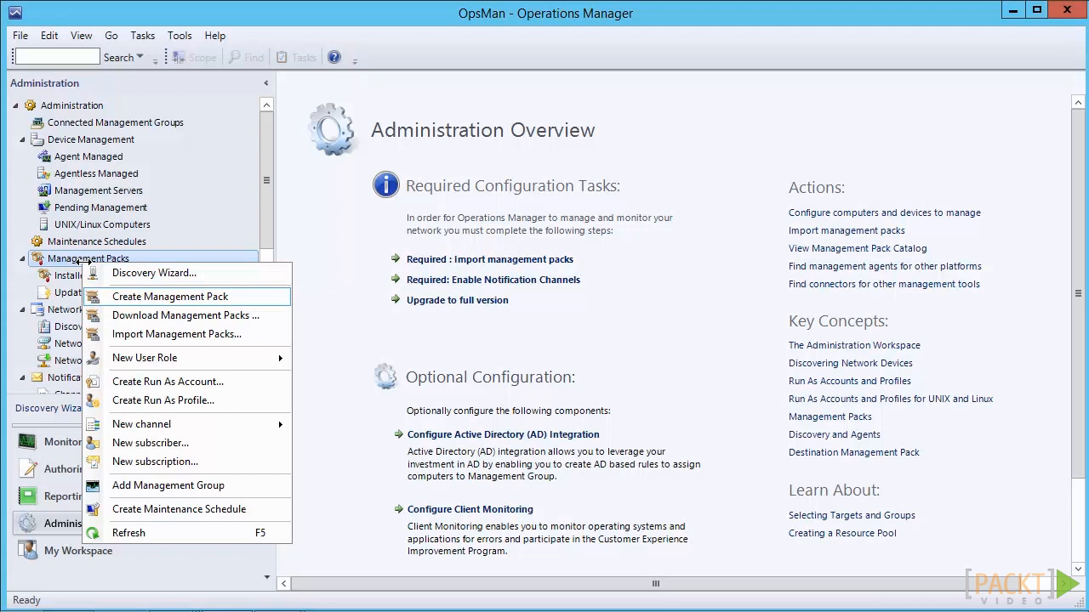
key(Return)
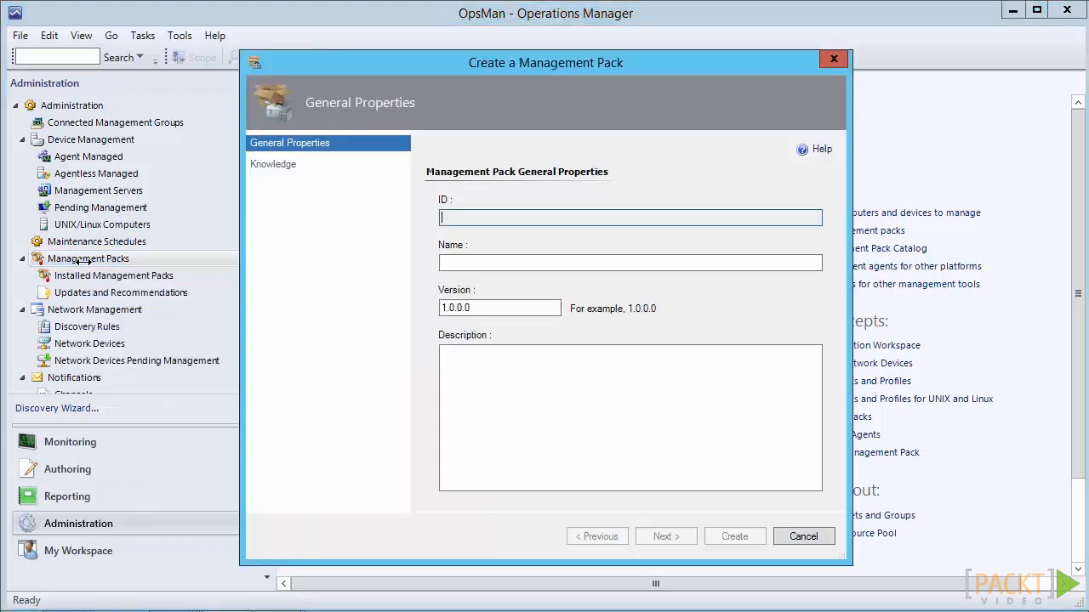
key(Tab)
text(Windows.Server.Active.Directory.Overrides.MP)
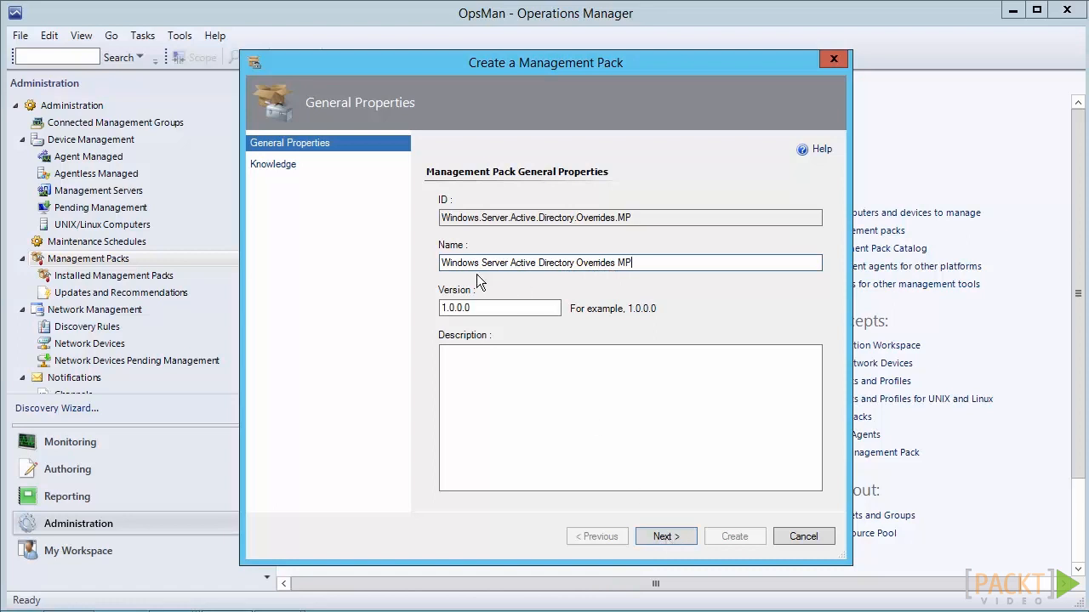
click(673, 536)
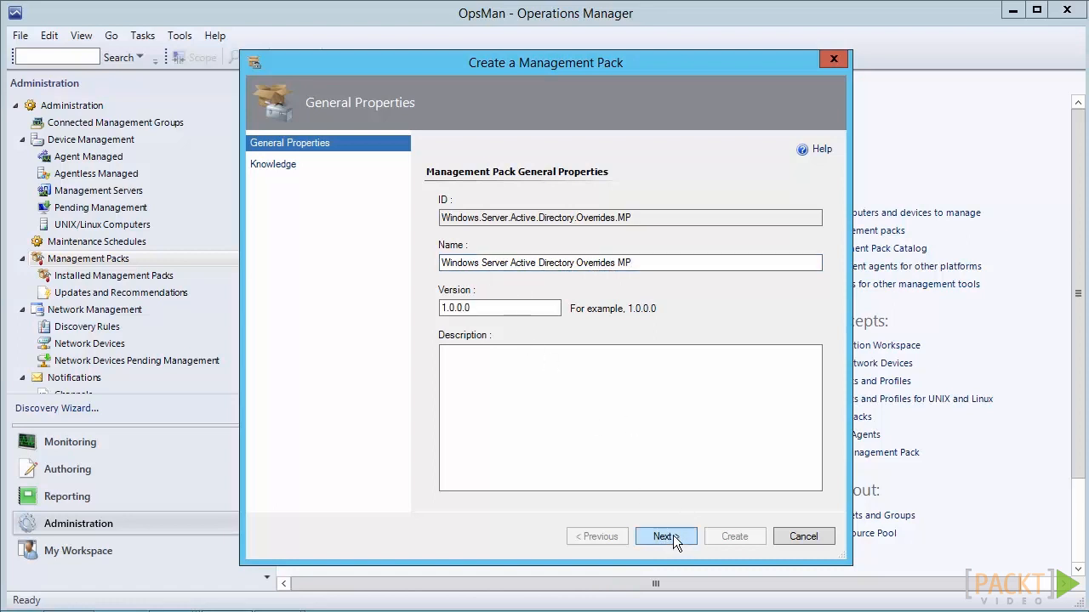
click(673, 536)
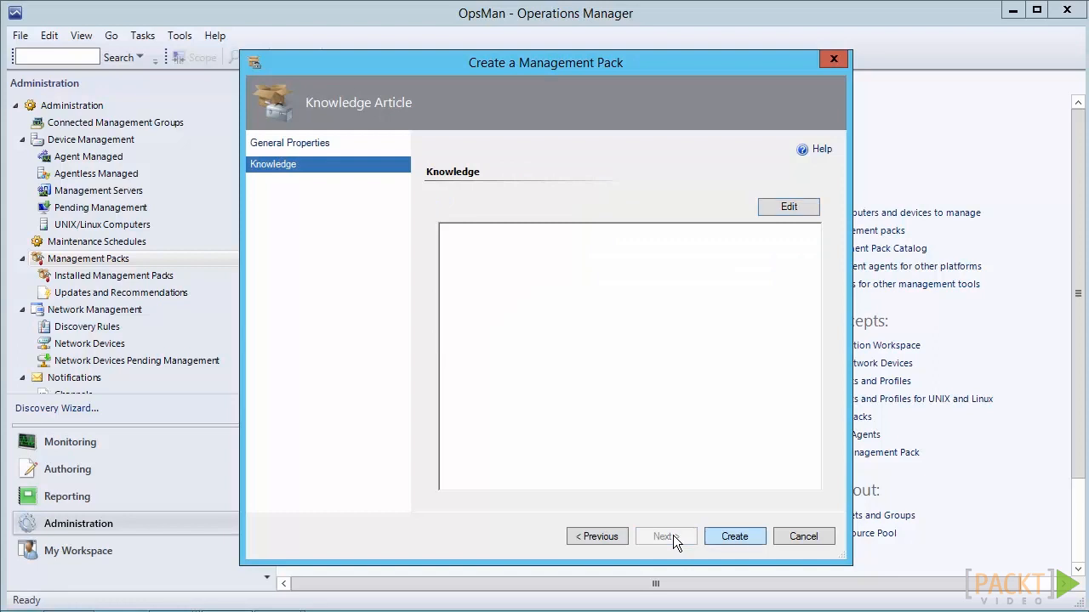
key(Return)
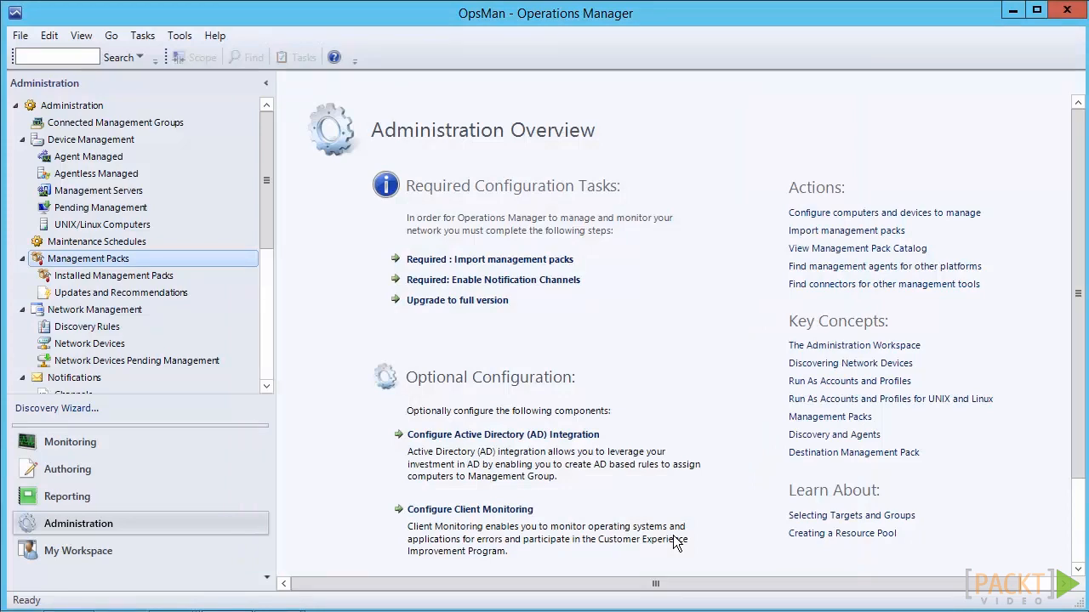
Look for the Windows Server Active Directory Overrides MP in the list of installed management packs
key(Down)
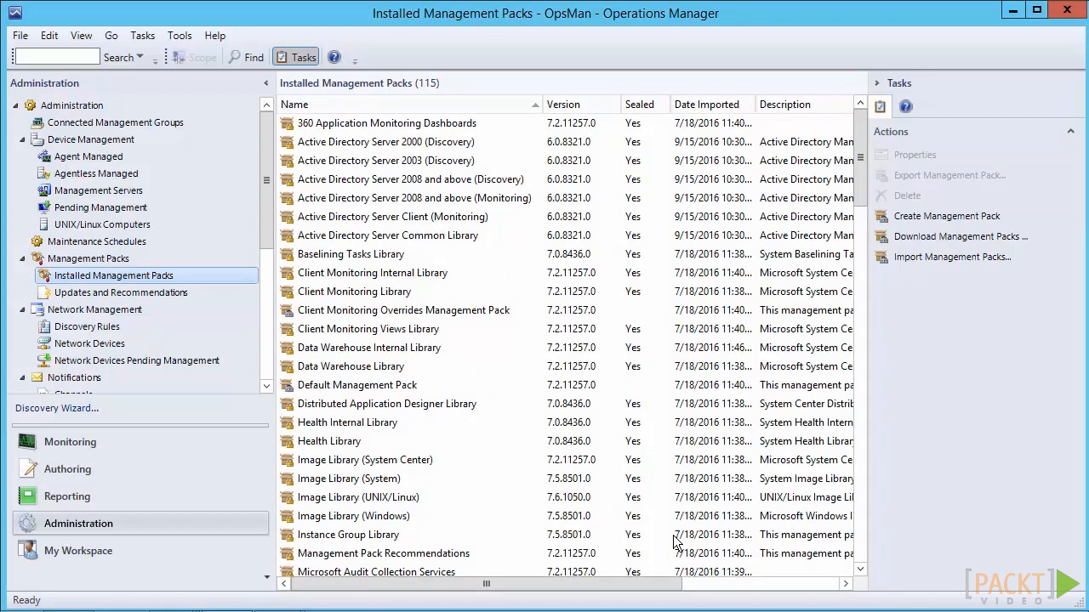
scroll(676, 542, down, 18)
scroll(676, 541, down, 9)
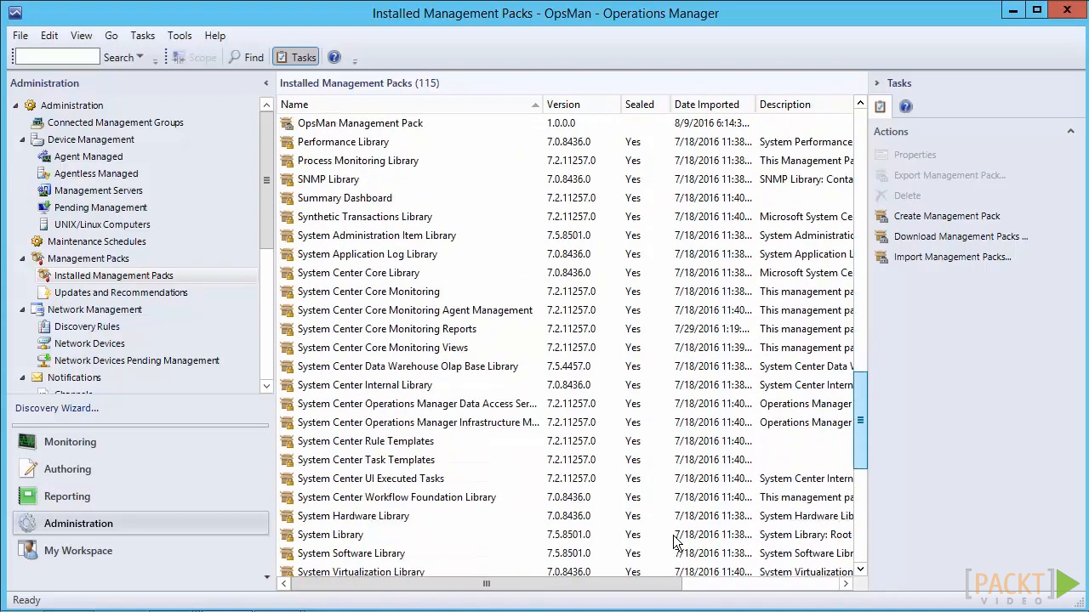
scroll(676, 542, down, 1)
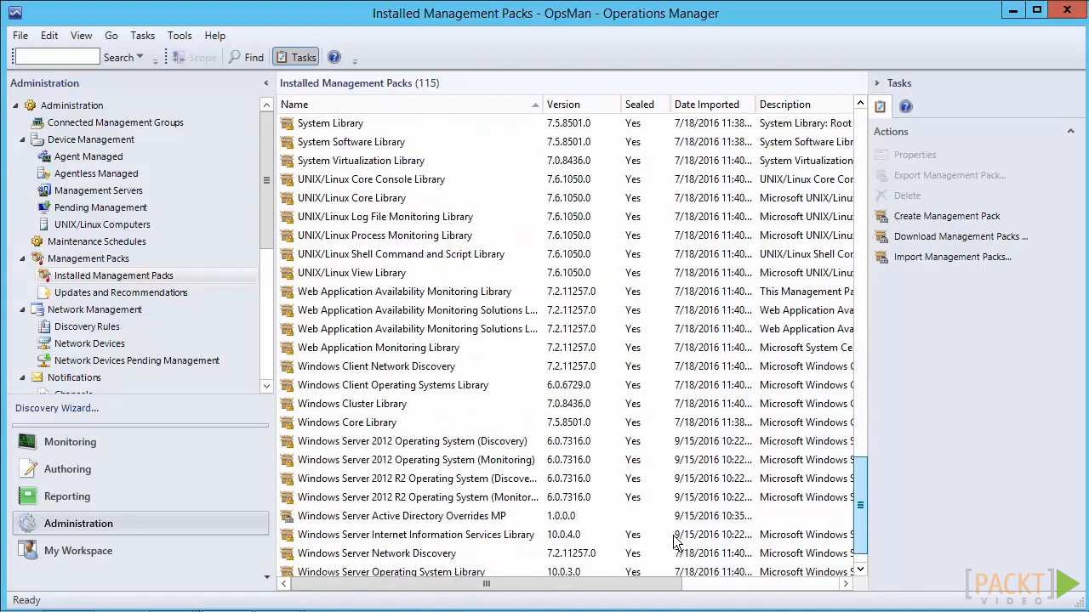
scroll(676, 542, down, 1)
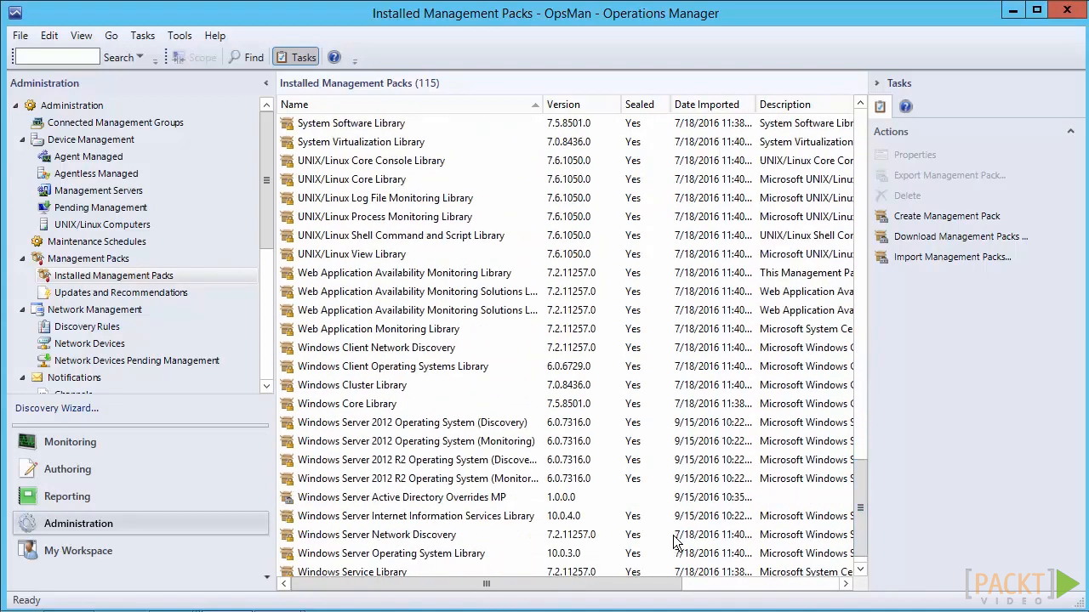